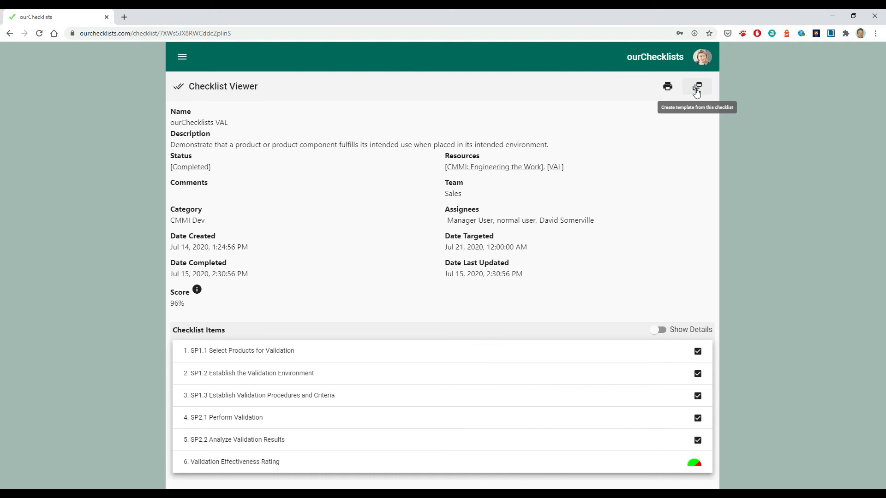
Step: Create a template from the ourChecklists VAL checklist, naming it "CMMI Validation (VAL)" and keeping its description
left_click(697, 92)
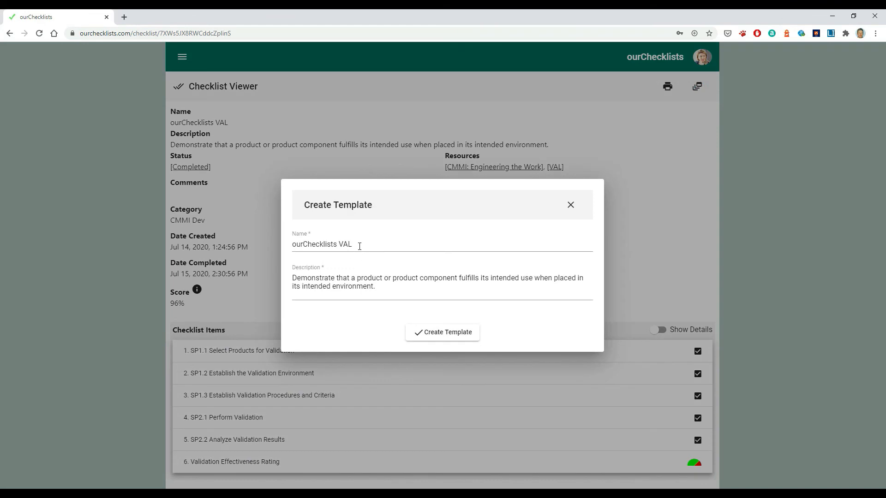
left_click_drag(360, 247, 286, 259)
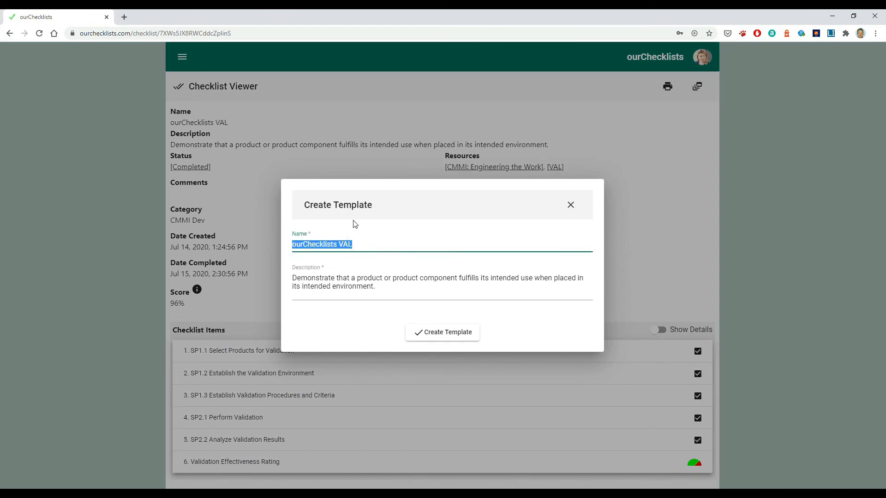
type("CMMI Validation (VAL)")
left_click(557, 322)
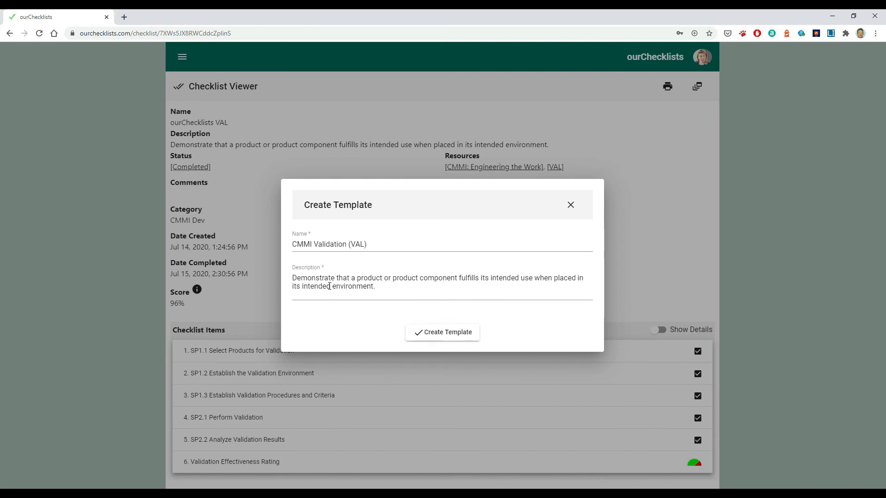
left_click(446, 338)
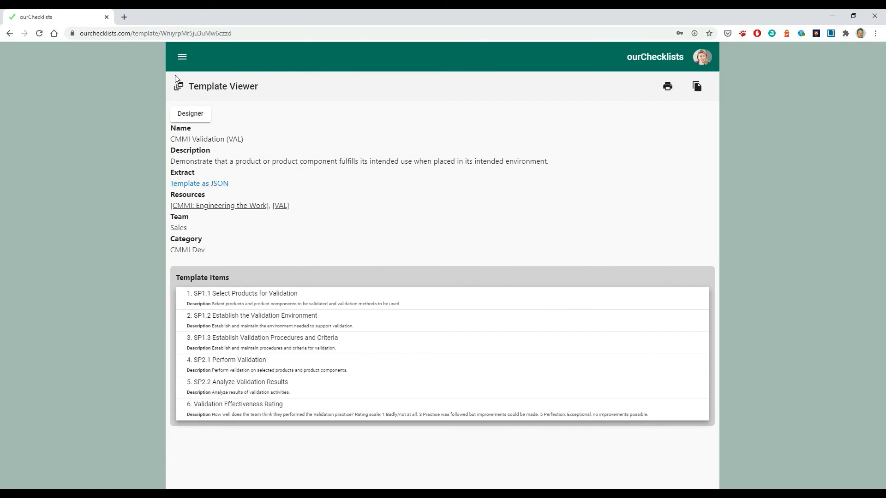
Step: Open the CMMI Validation (VAL) template from the list of templates
left_click(181, 57)
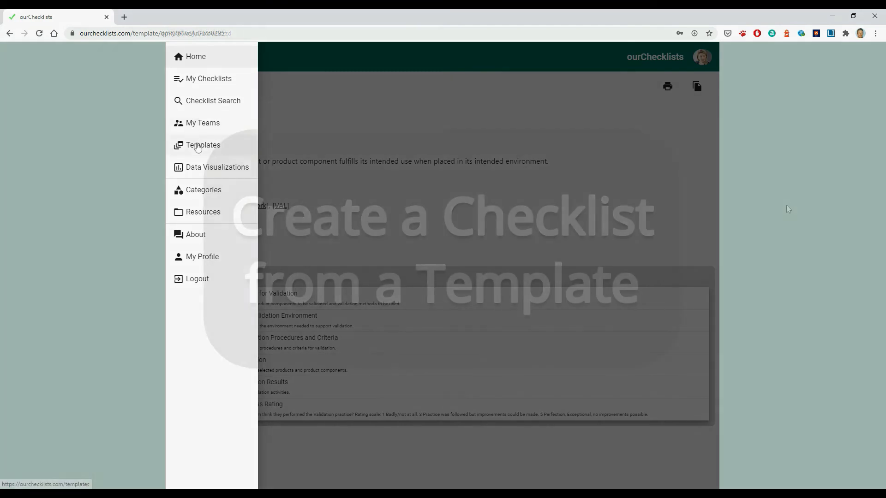
left_click(199, 146)
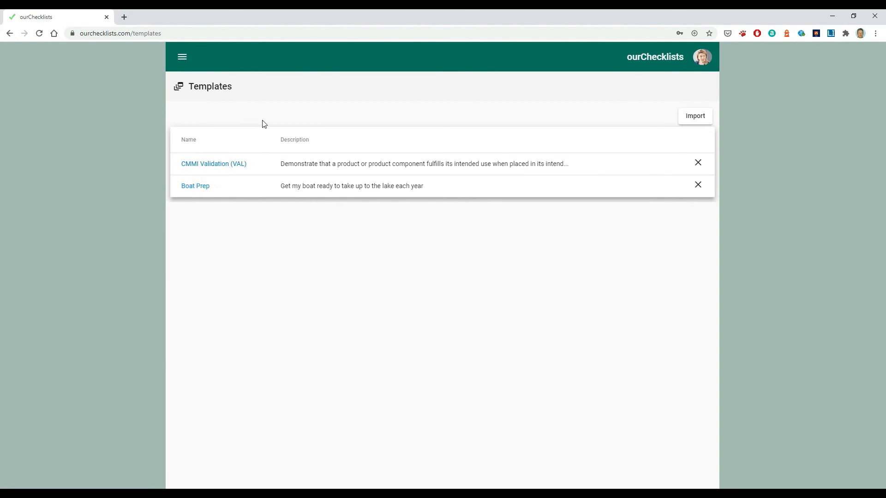
left_click(226, 165)
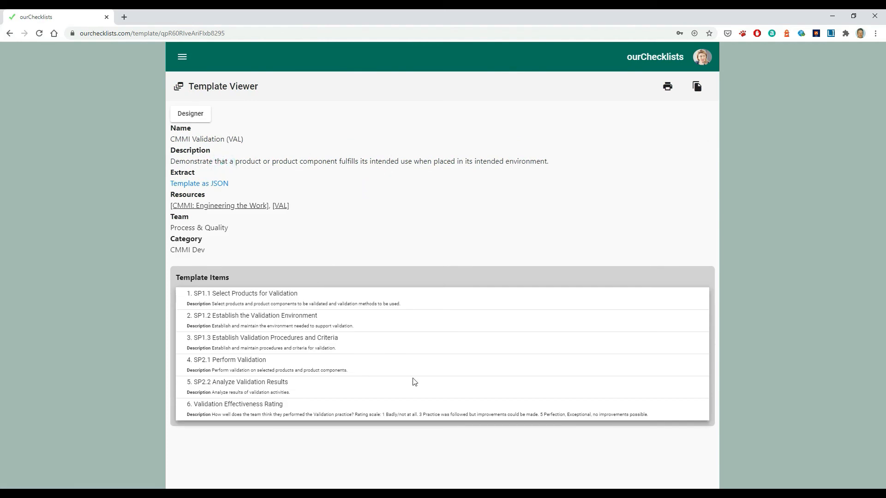
Step: Start a checklist from this template named "XProj V1.0 (VAL)", described as "Check the XProj project is using good validation practices"
left_click(697, 88)
triple_click(381, 212)
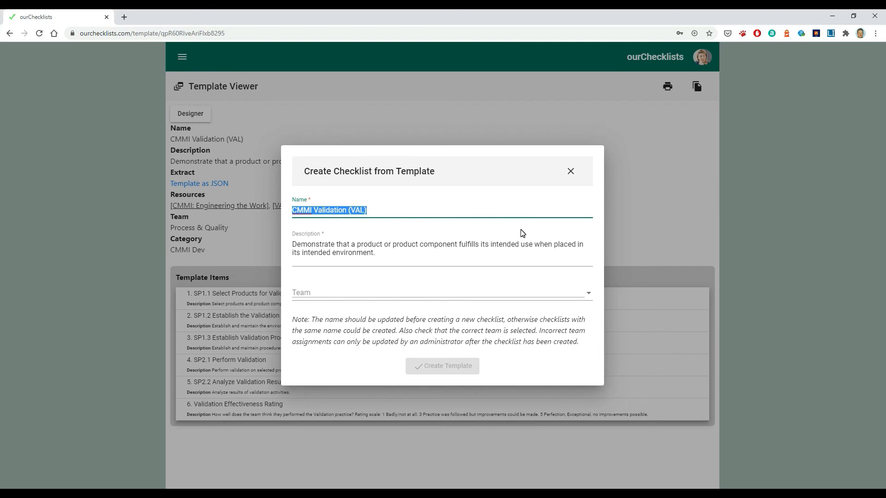
type("X")
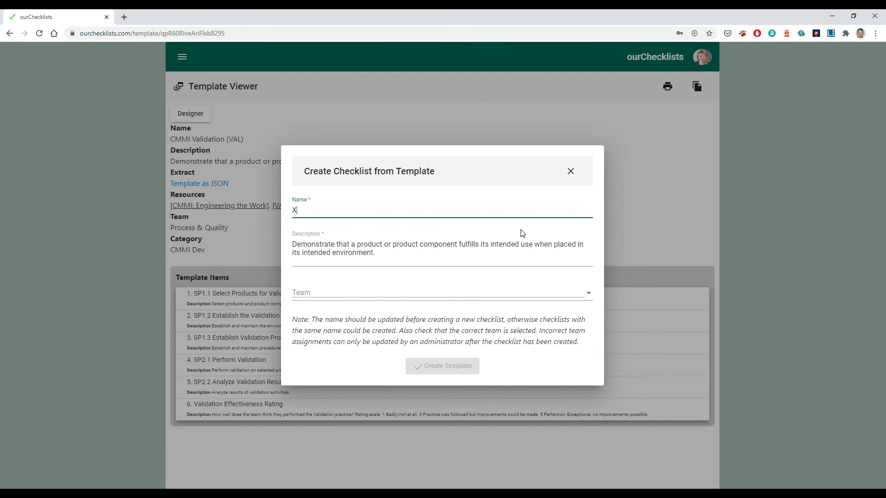
type("Proj V1.0 (VAL)")
left_click(404, 267)
key("ctrl+a")
type("Check the XProj project is using good validation practices")
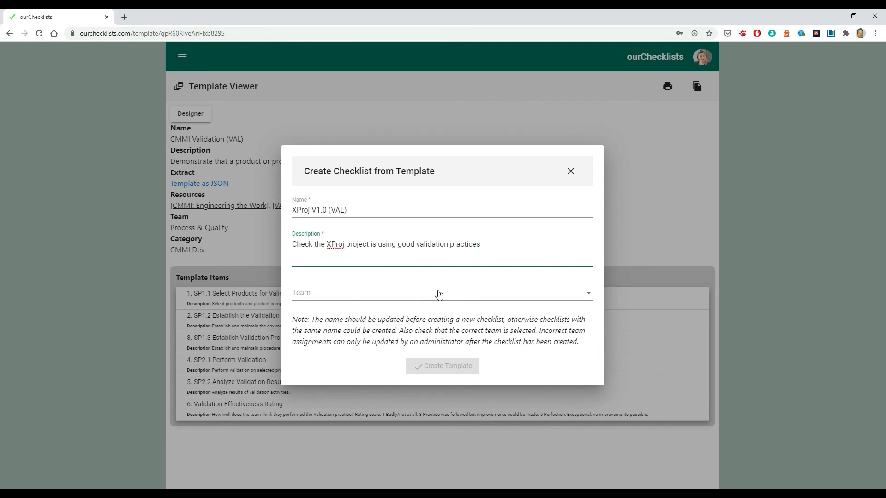
Step: Assign the new checklist to the R&D team and create it
left_click(588, 295)
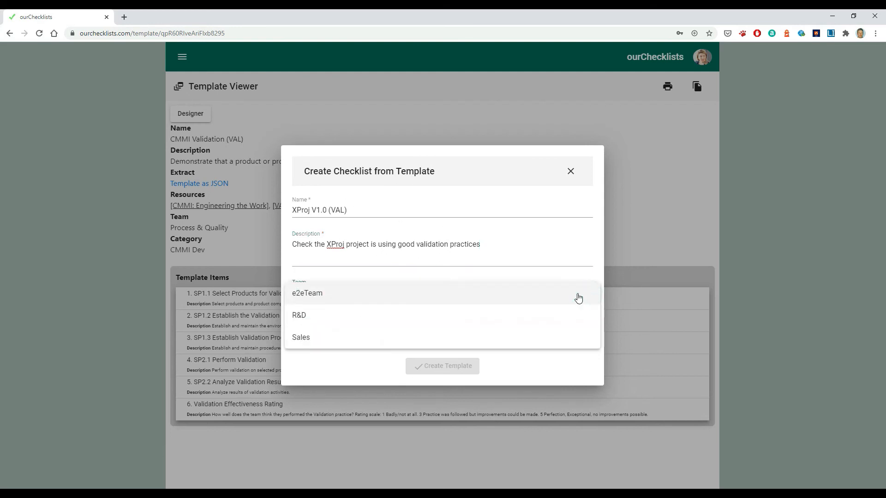
left_click(309, 317)
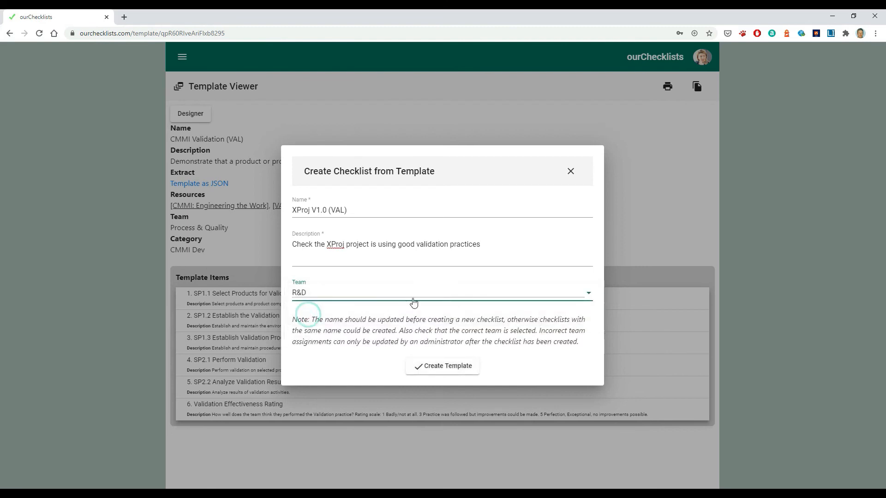
left_click(456, 370)
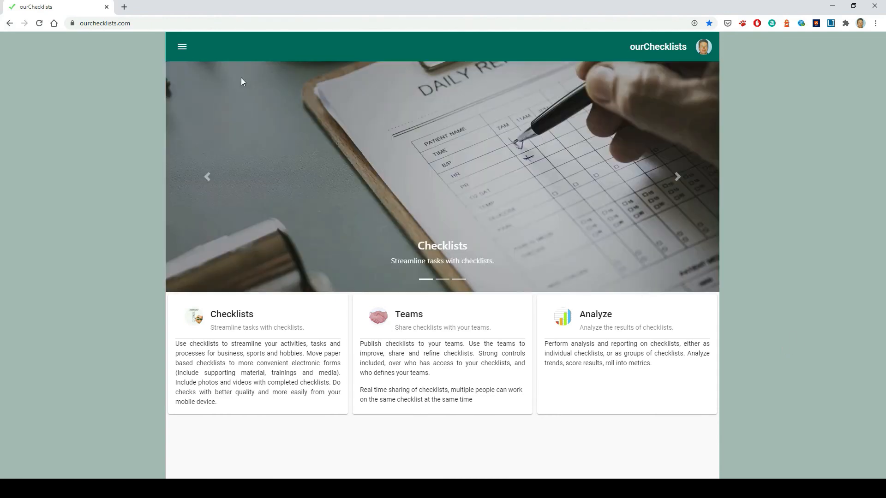
Step: Search for checklists based on the CMMI Validation (VAL) template and open the Sales EOY (VAL) checklist
left_click(182, 46)
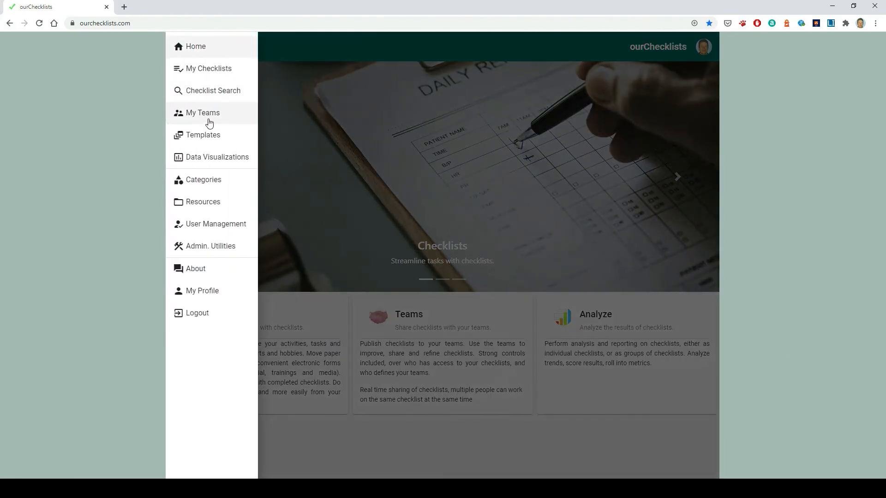
left_click(197, 95)
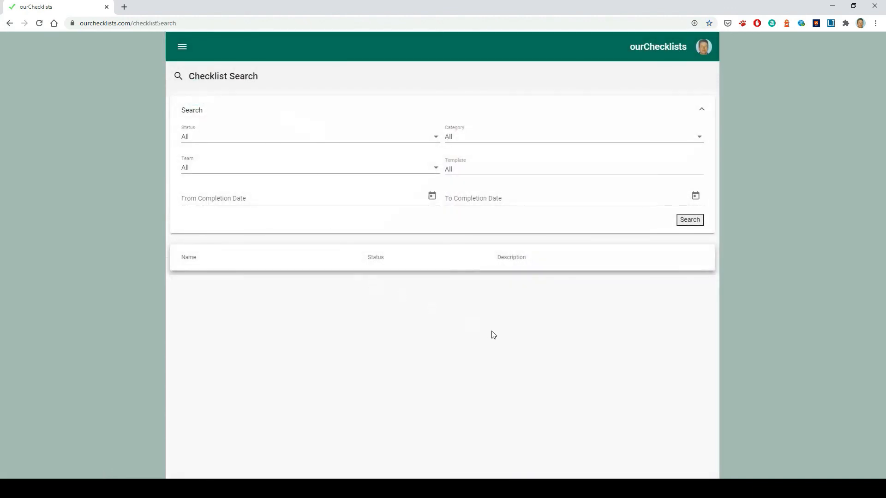
left_click(455, 171)
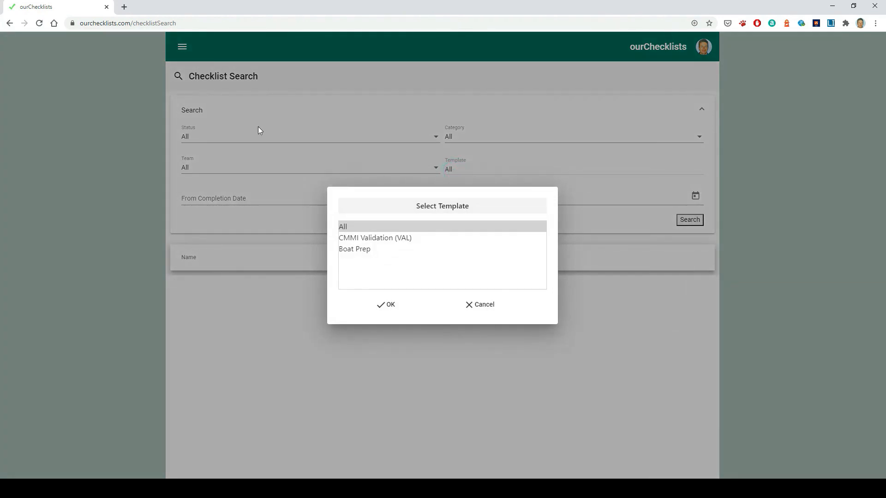
left_click(376, 239)
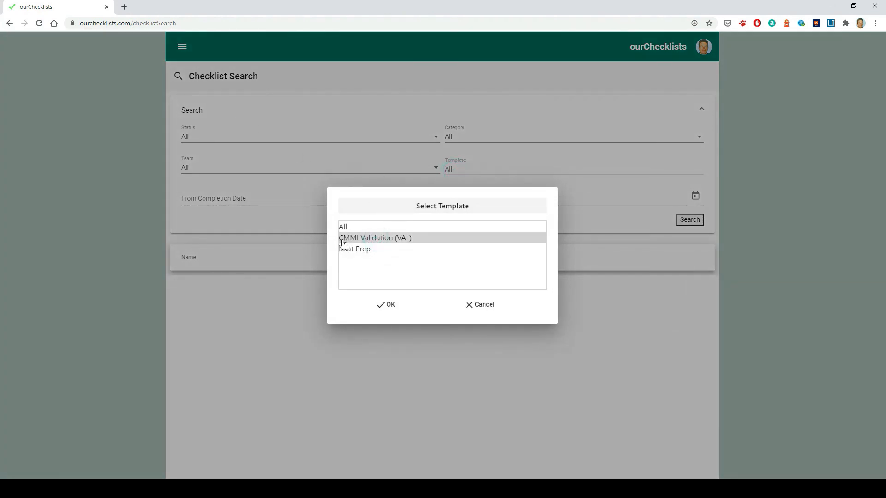
left_click(389, 307)
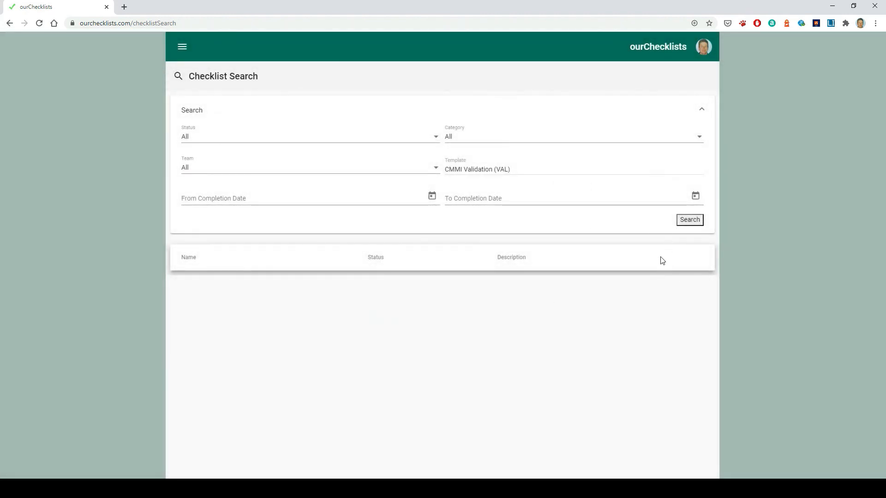
left_click(692, 221)
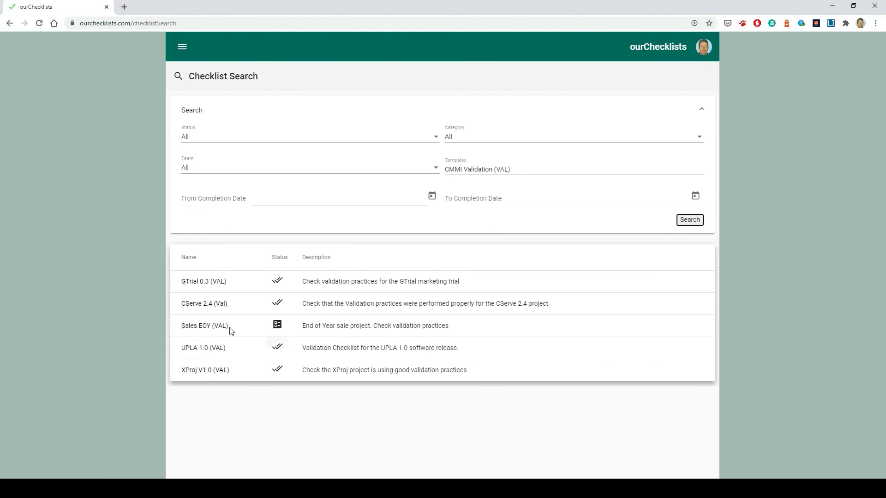
left_click(201, 327)
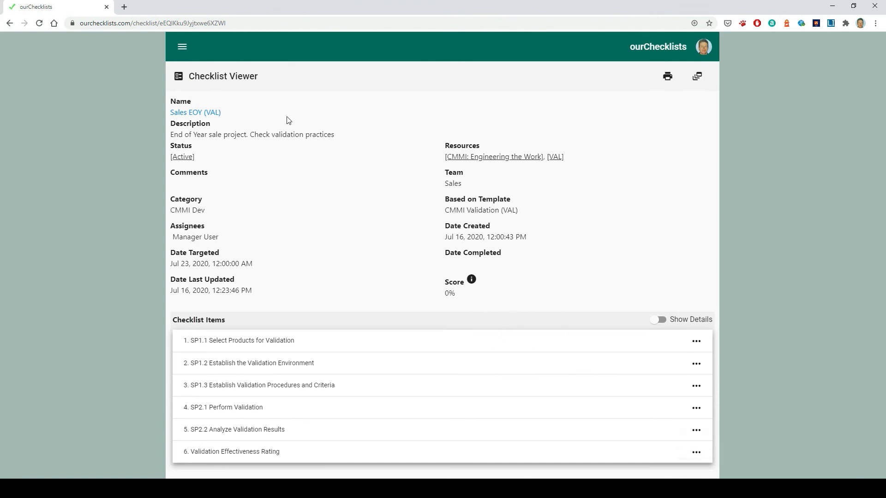
Step: Return to the checklist search and find the CMMI Validation (VAL) checklists with Completed status
left_click(182, 46)
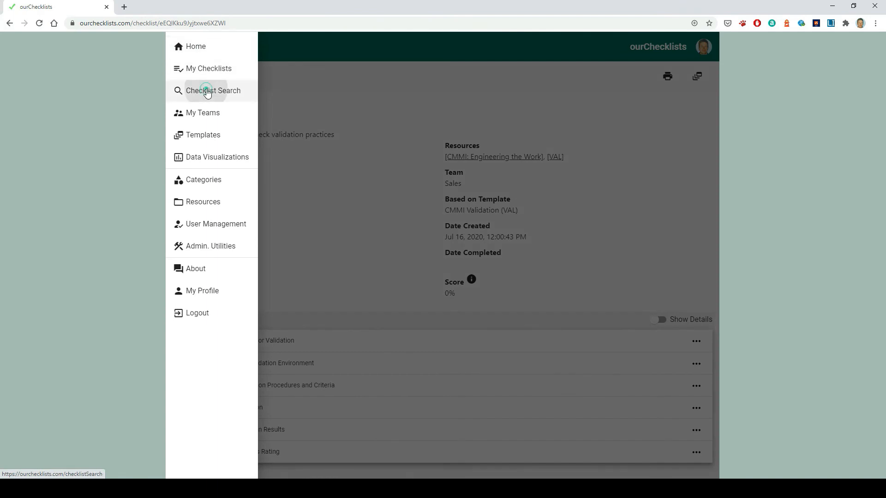
left_click(210, 91)
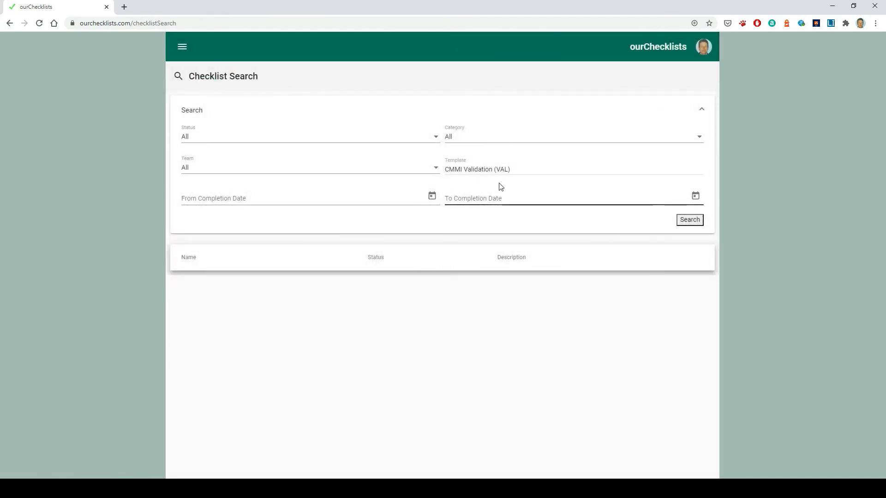
left_click(415, 134)
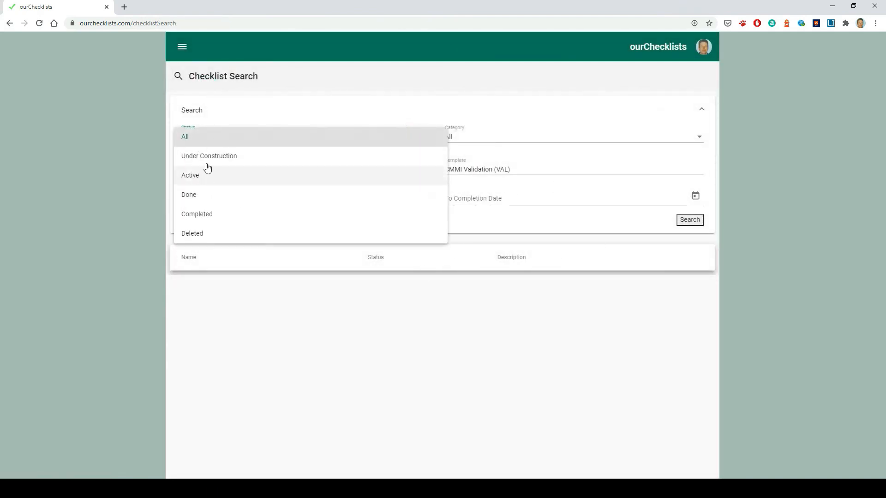
left_click(206, 215)
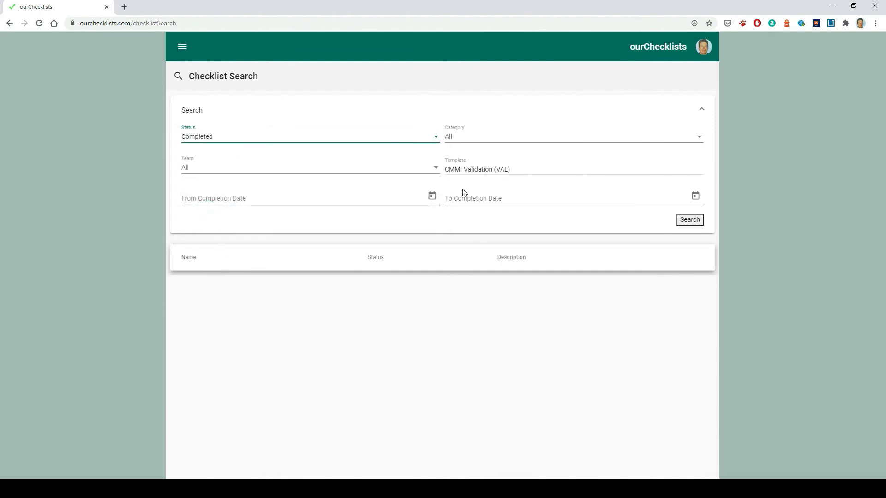
left_click(694, 224)
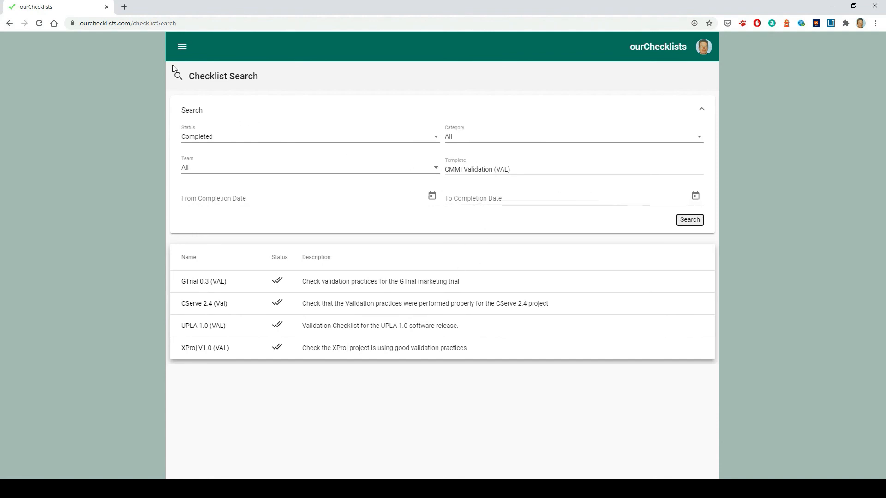
Step: Chart the completed CMMI Validation (VAL) checklists in Data Visualizations and group them by Team
left_click(183, 46)
left_click(218, 156)
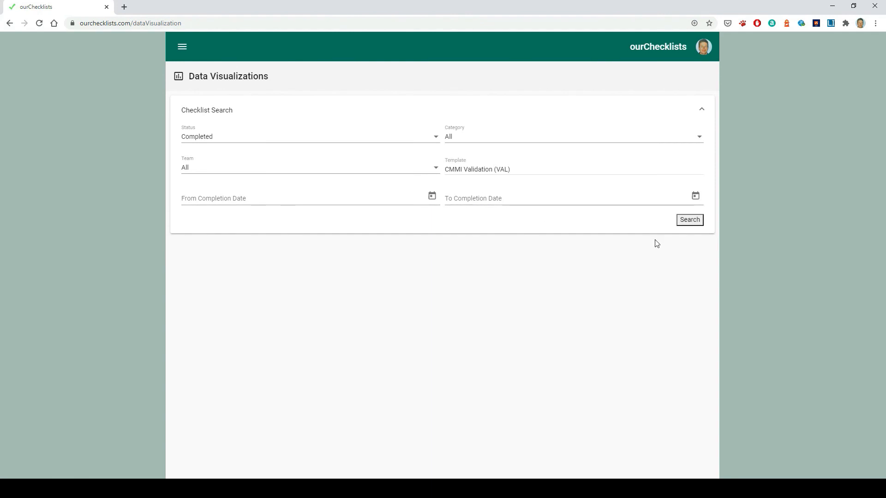
left_click(689, 220)
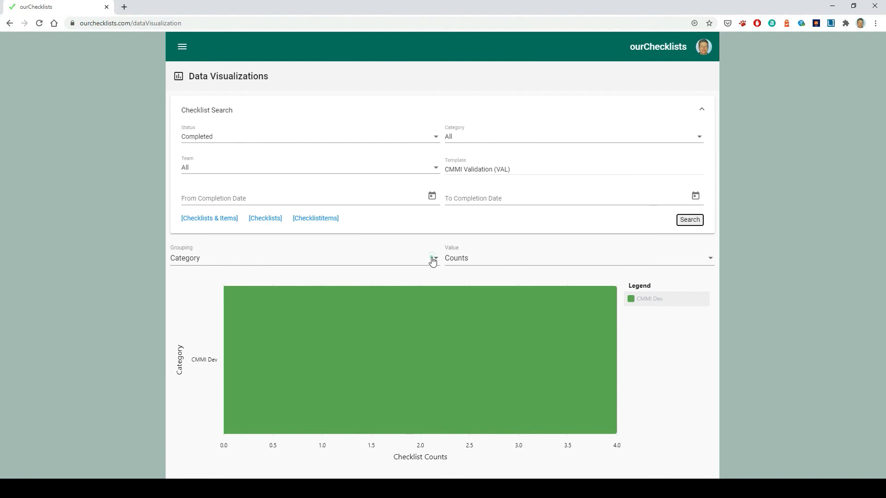
left_click(432, 261)
left_click(196, 282)
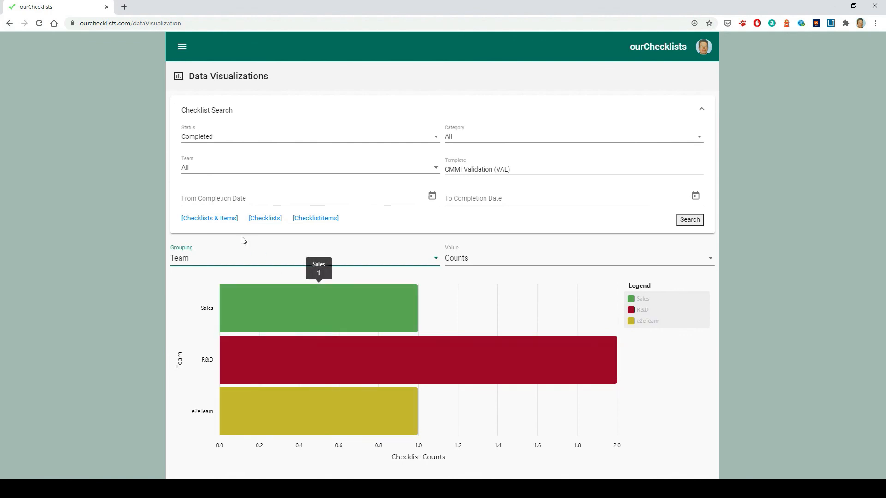
Step: Switch the chart grouping to Status and back to Team
left_click(240, 257)
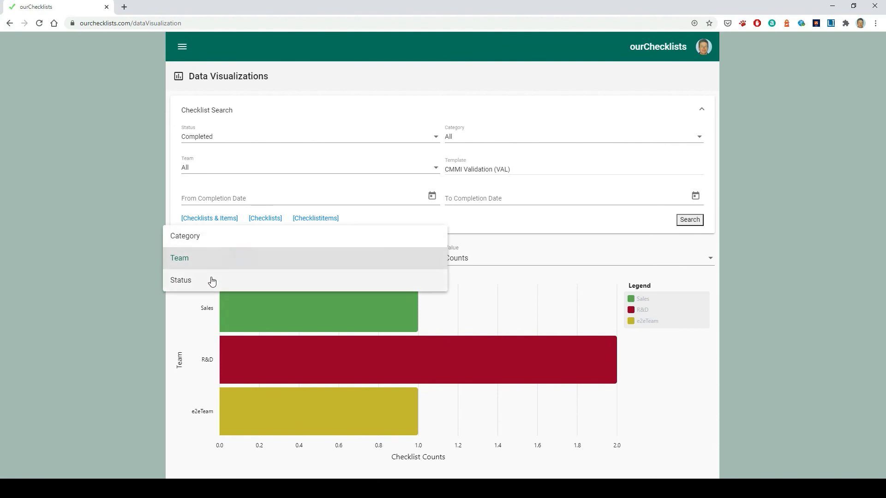
left_click(212, 280)
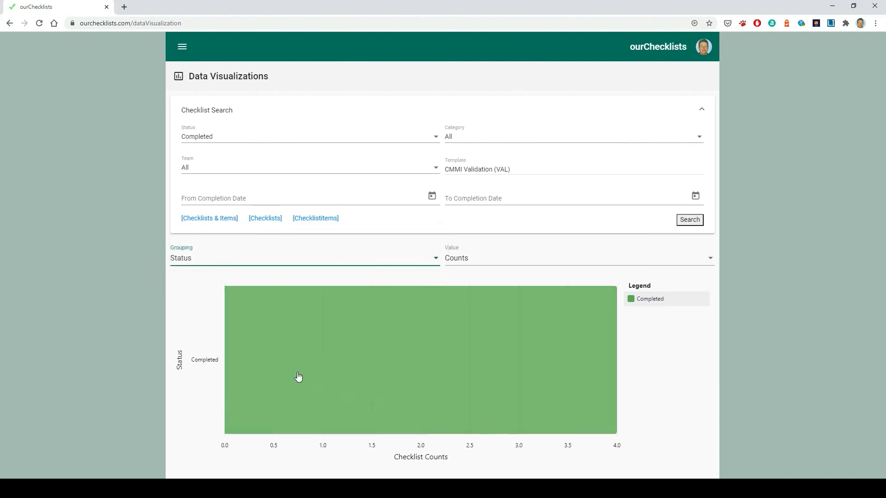
left_click(406, 256)
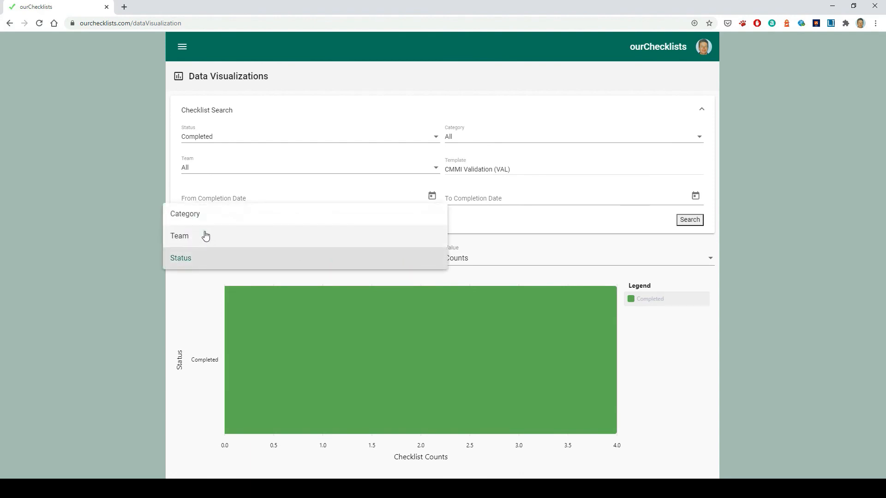
left_click(206, 236)
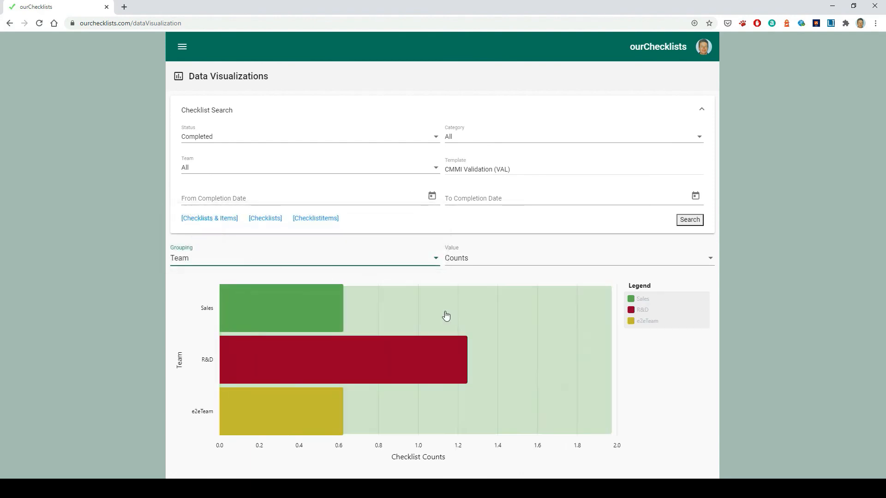
Step: Set the chart value to Overall Score % and inspect the score of each team's bar
left_click(457, 262)
left_click(477, 238)
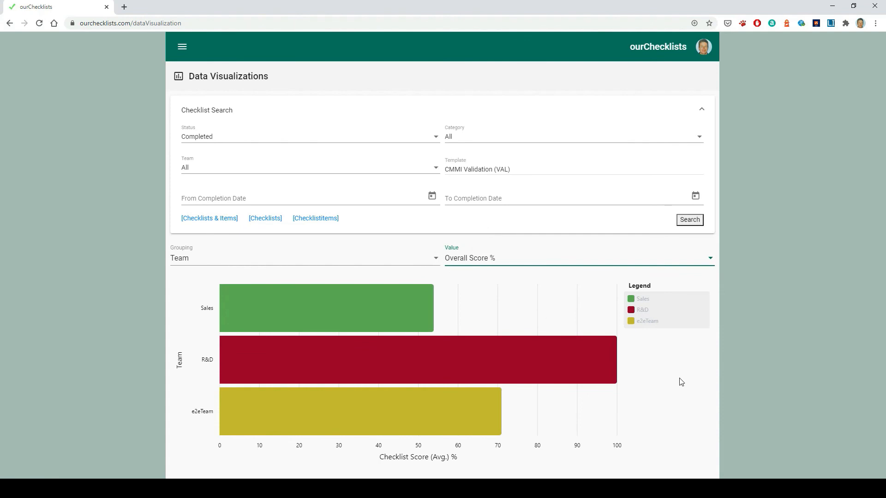
mouse_move(226, 376)
mouse_move(608, 379)
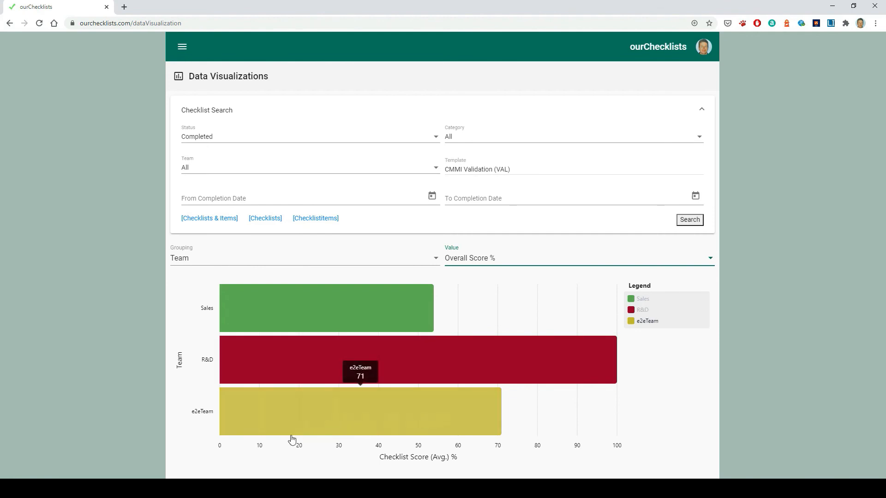
mouse_move(332, 330)
mouse_move(360, 320)
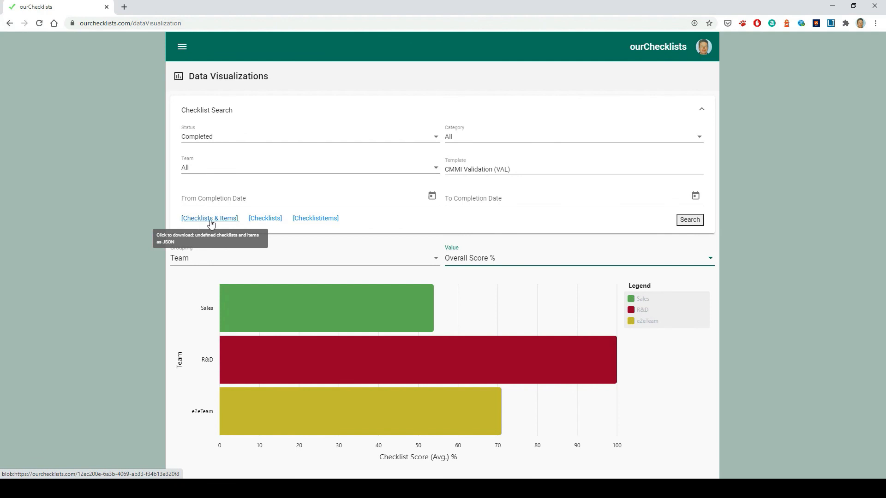
Step: Download the found checklists and their items as JSON, then open the extract and look through its records
left_click(233, 222)
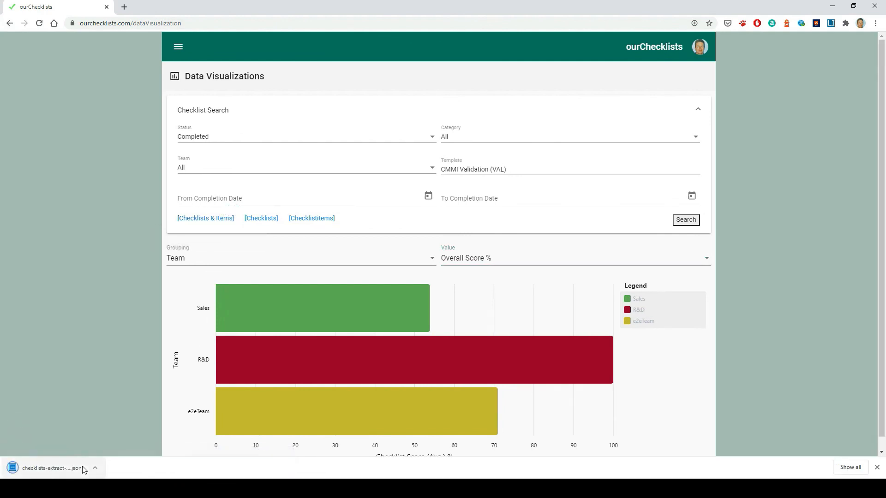
left_click(80, 469)
scroll(304, 286, "up", 20)
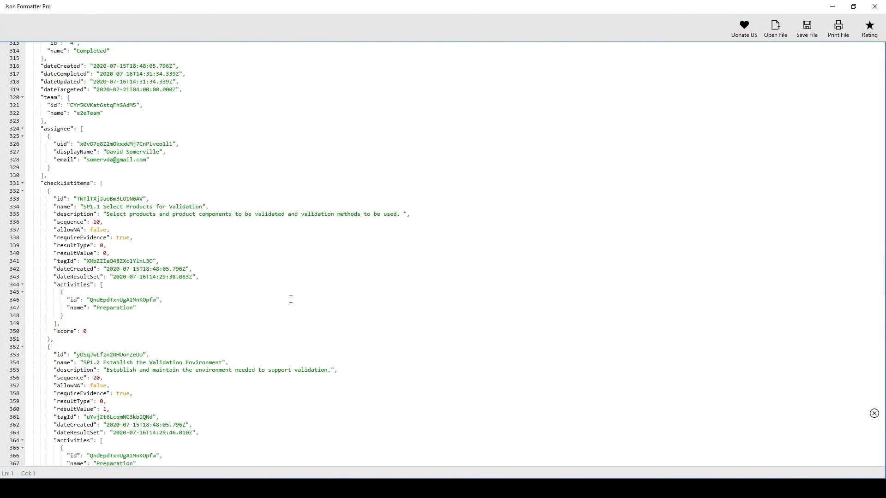
scroll(301, 293, "up", 20)
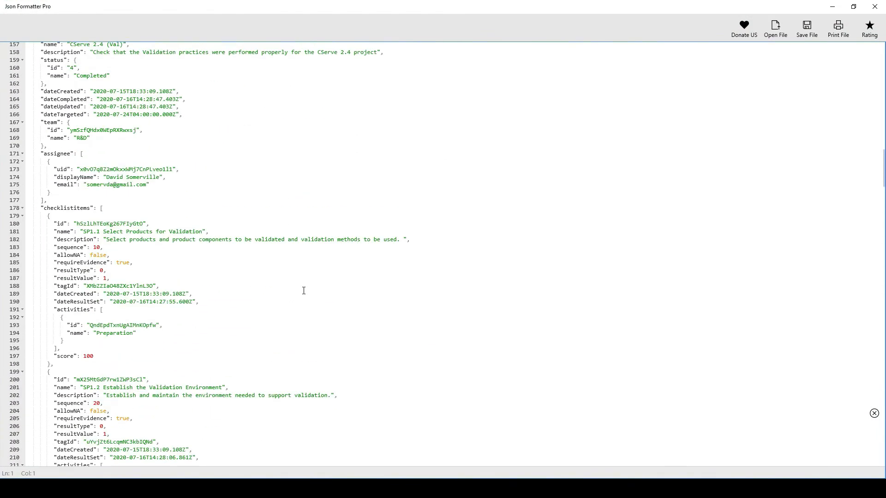
scroll(309, 295, "up", 17)
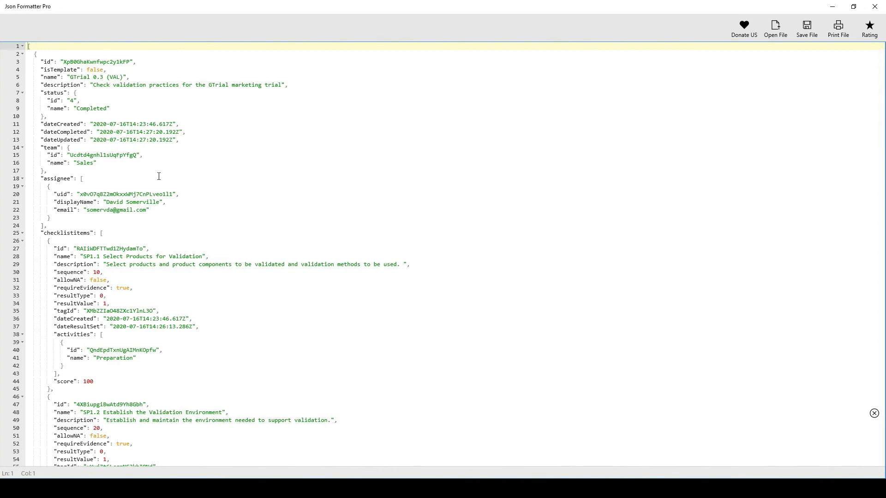
scroll(380, 336, "down", 20)
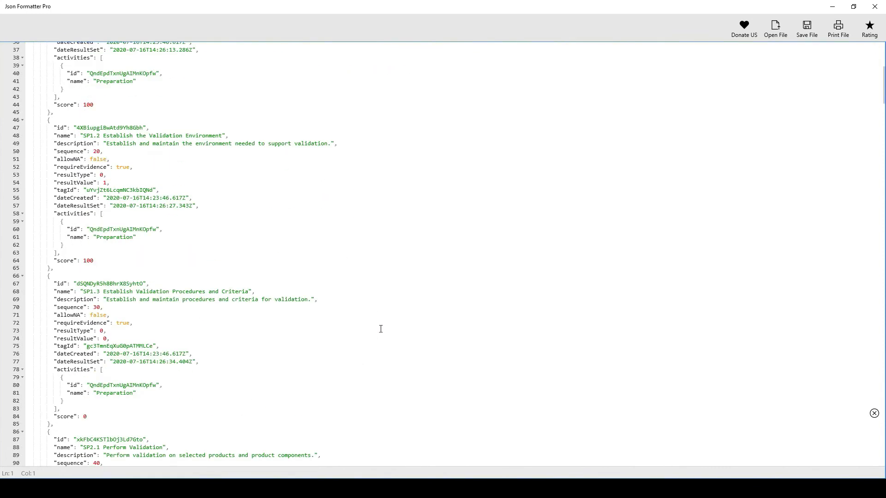
scroll(380, 325, "down", 10)
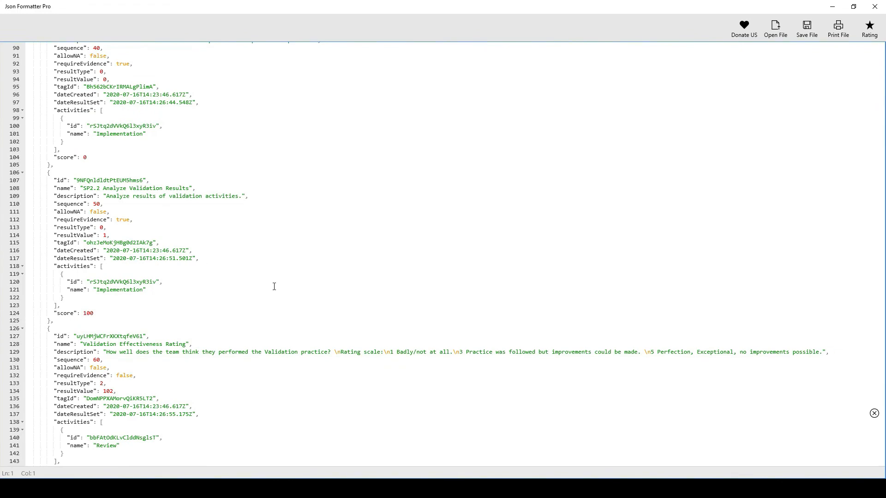
scroll(277, 287, "down", 4)
scroll(393, 330, "up", 20)
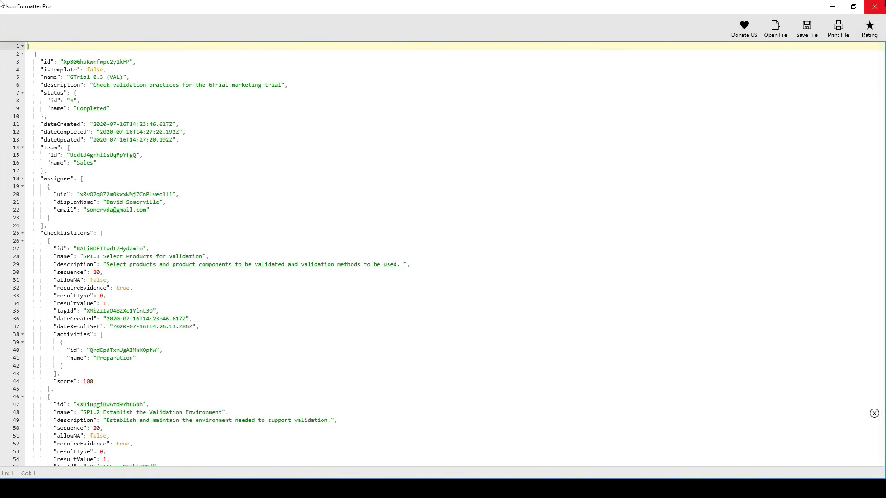
left_click(875, 8)
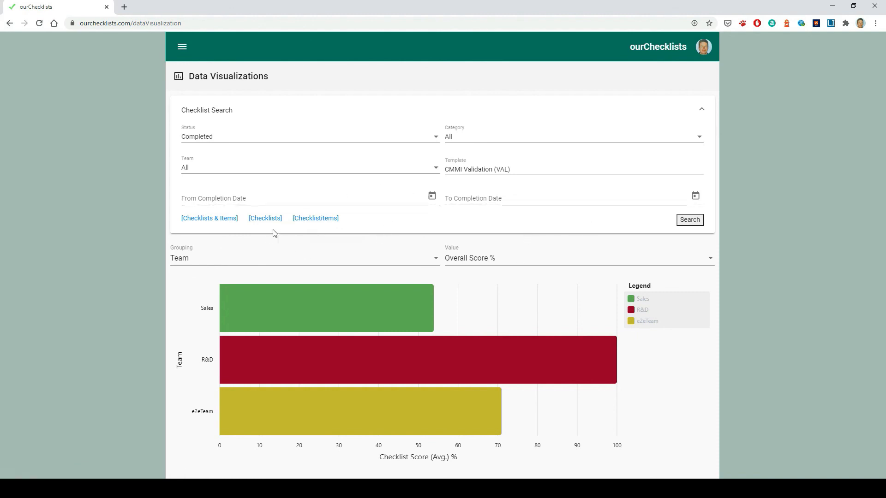
Step: Download the checklists as a CSV file, open it in Excel and turn on filtering for its header row
left_click(264, 220)
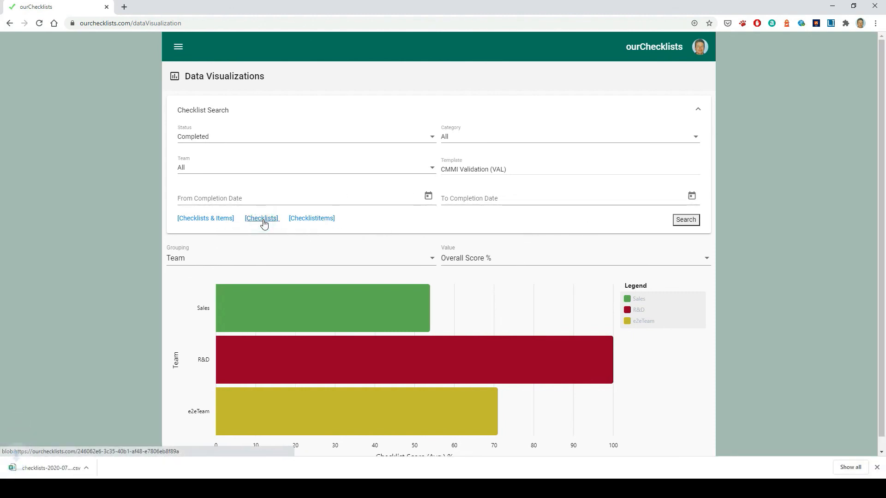
left_click(46, 467)
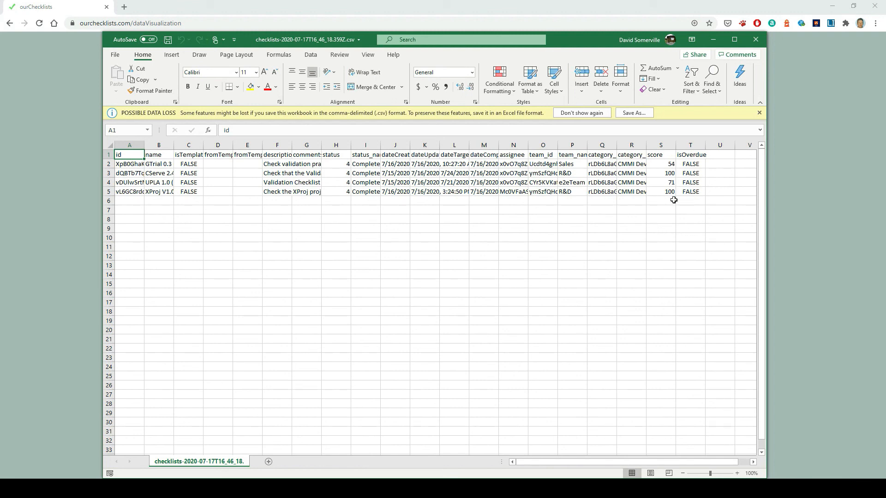
left_click(311, 55)
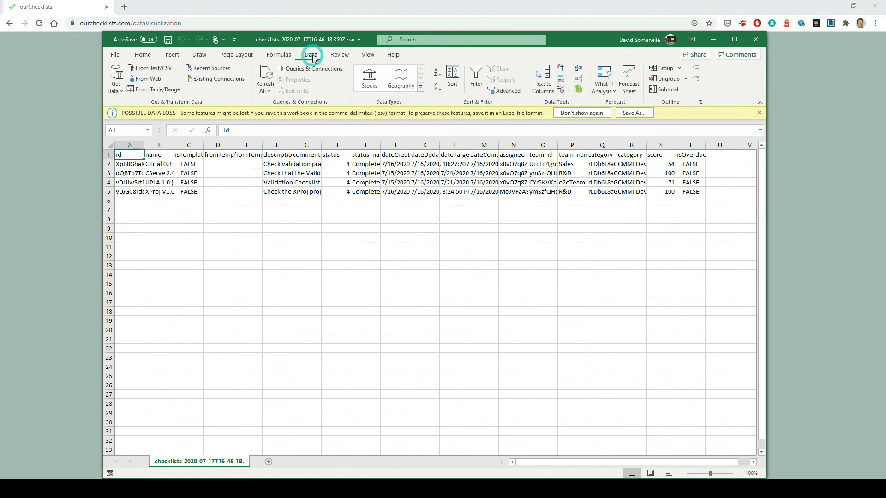
left_click(478, 83)
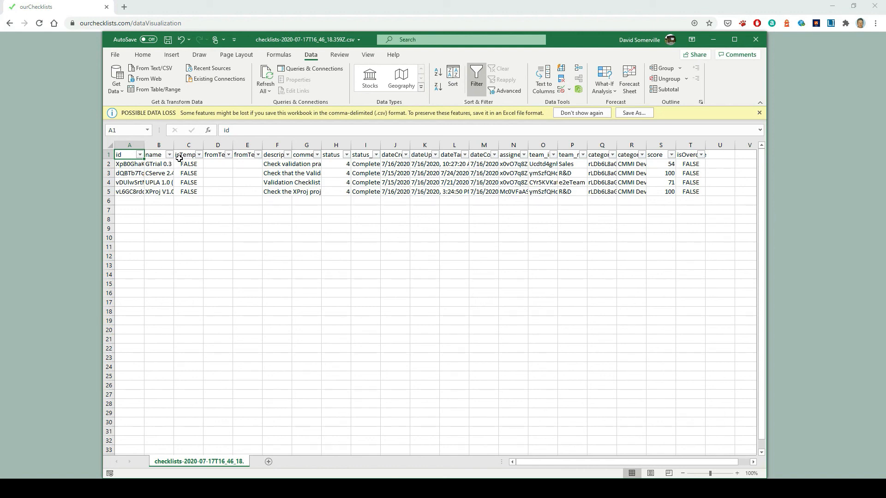
Step: Filter the team_name column to show only R&D, and close the workbook without saving
left_click(583, 155)
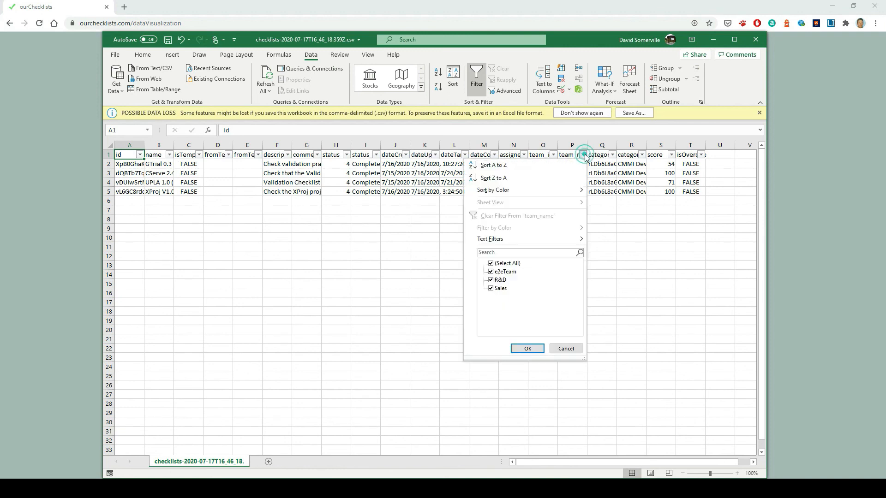
left_click(491, 264)
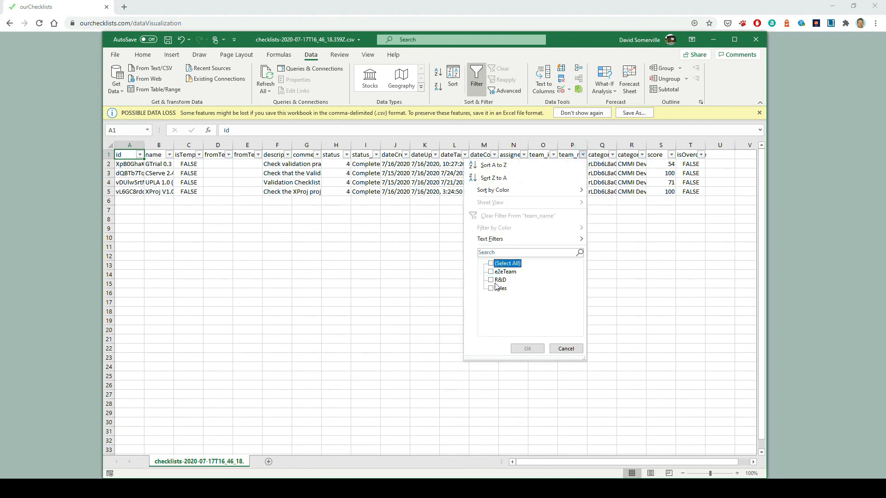
left_click(493, 279)
left_click(527, 350)
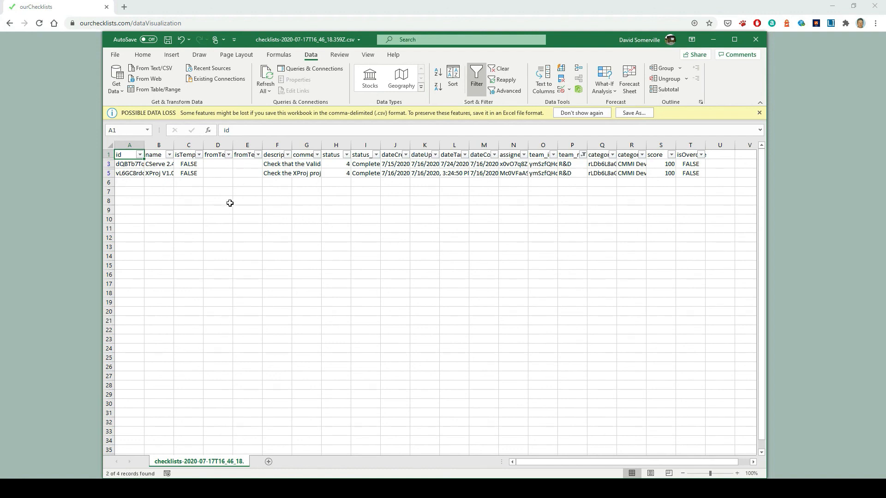
left_click(755, 39)
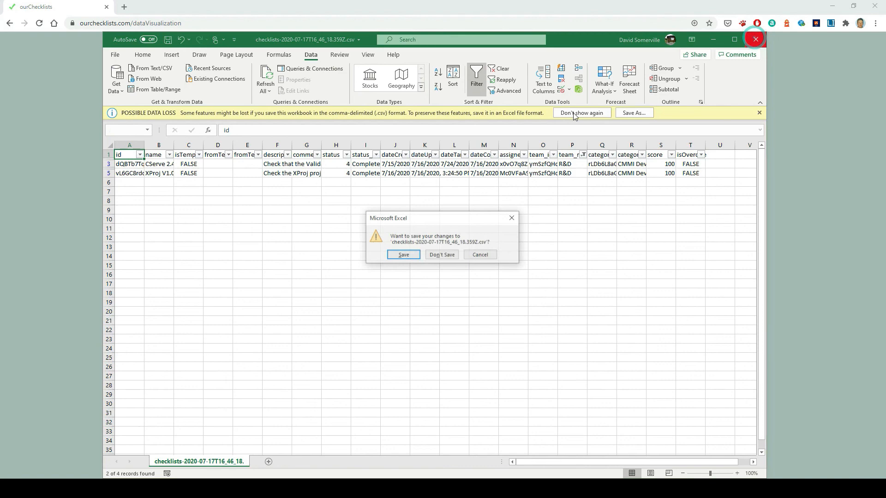
left_click(452, 257)
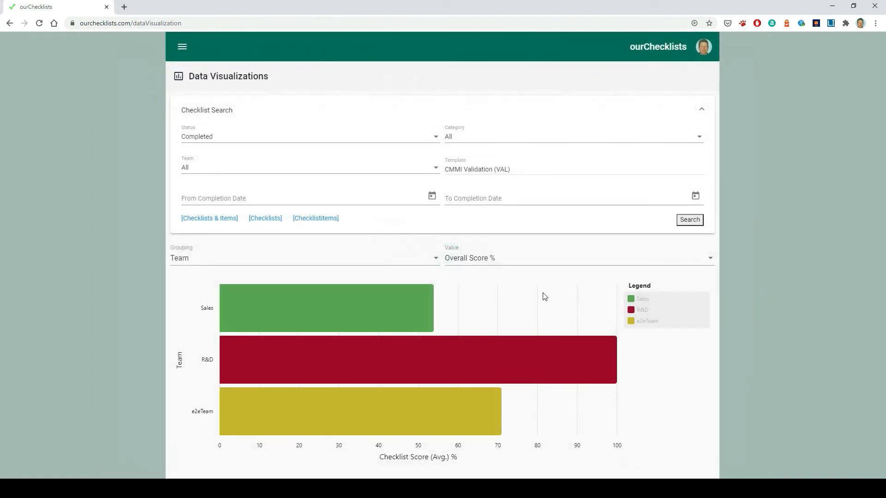
Step: Download the checklist items as a CSV file, open it in Excel and widen the activitiesName column
left_click(318, 219)
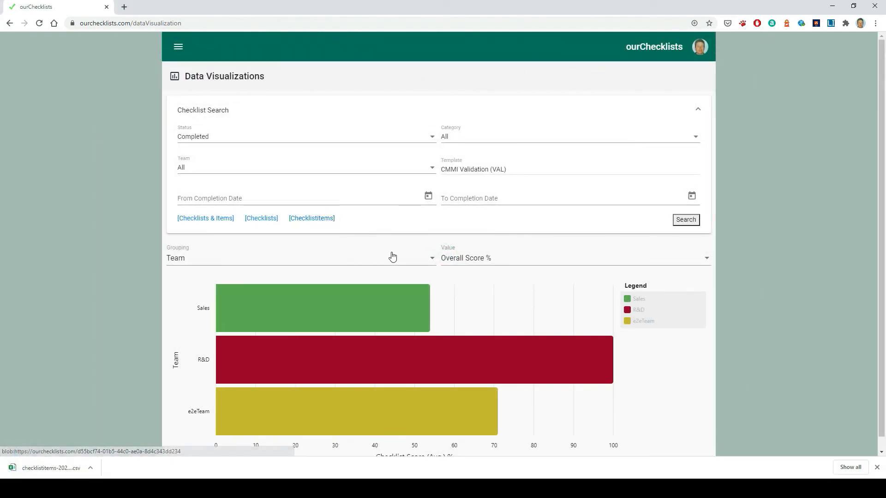
left_click(70, 468)
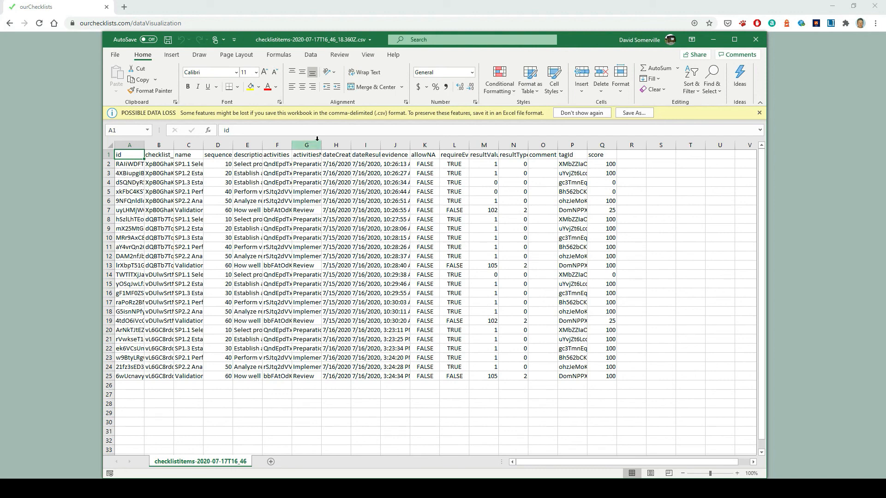
left_click_drag(321, 145, 424, 145)
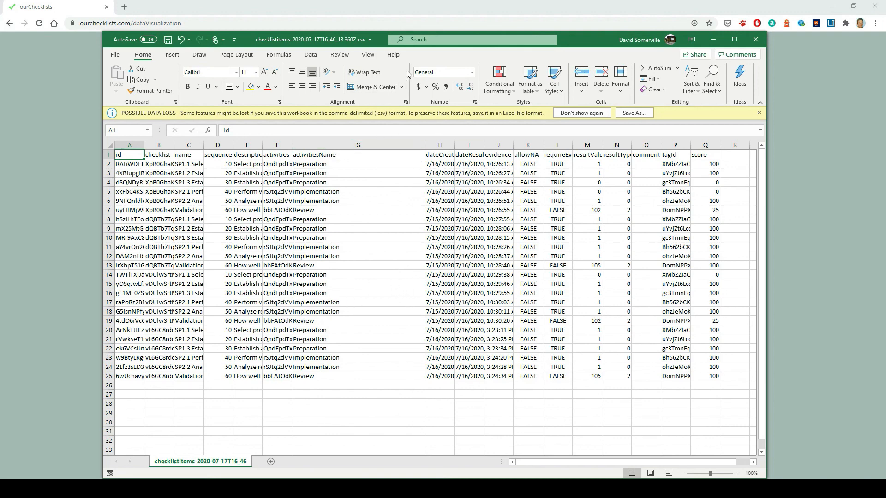
Step: Turn on filtering for the checklist items and show only the Review rows of activitiesName
left_click(314, 54)
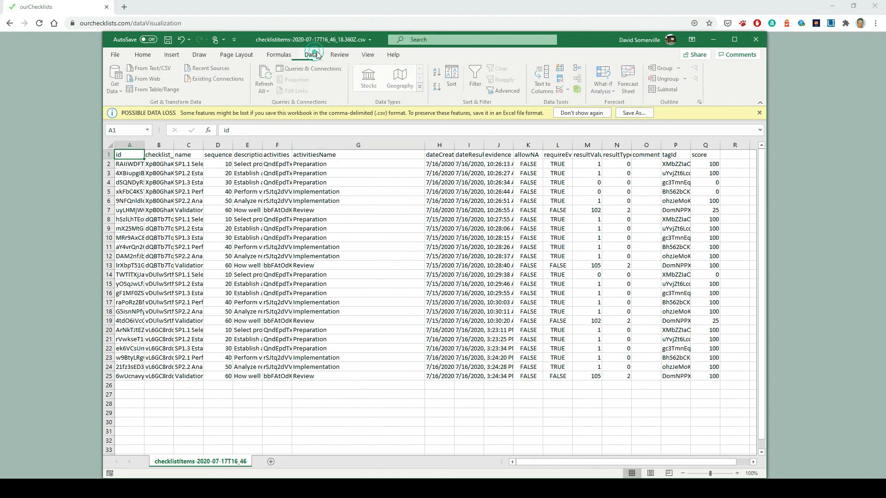
left_click(476, 79)
left_click(420, 155)
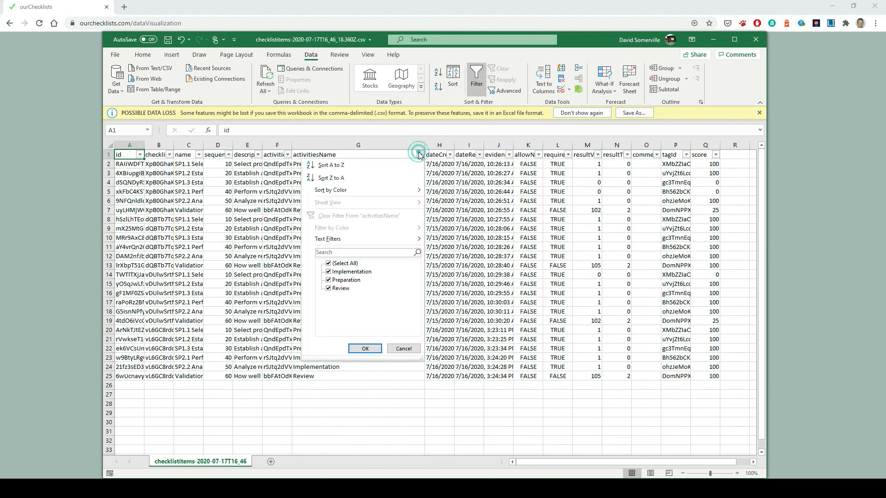
left_click(328, 264)
left_click(328, 289)
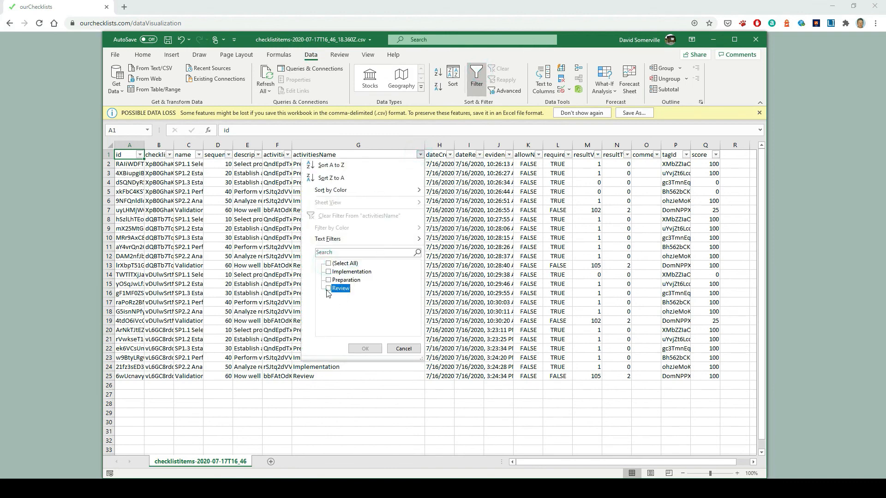
left_click(365, 349)
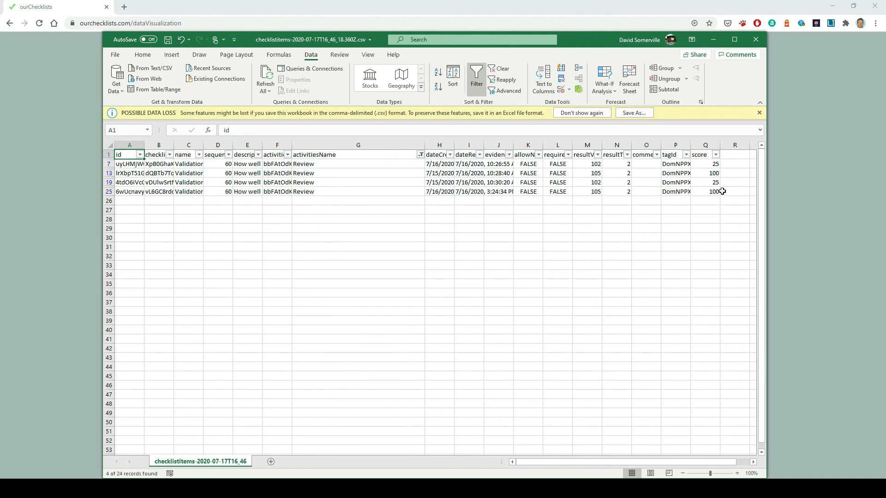
Step: Switch the activitiesName filter to Implementation only, and close the checklist items workbook
left_click(420, 154)
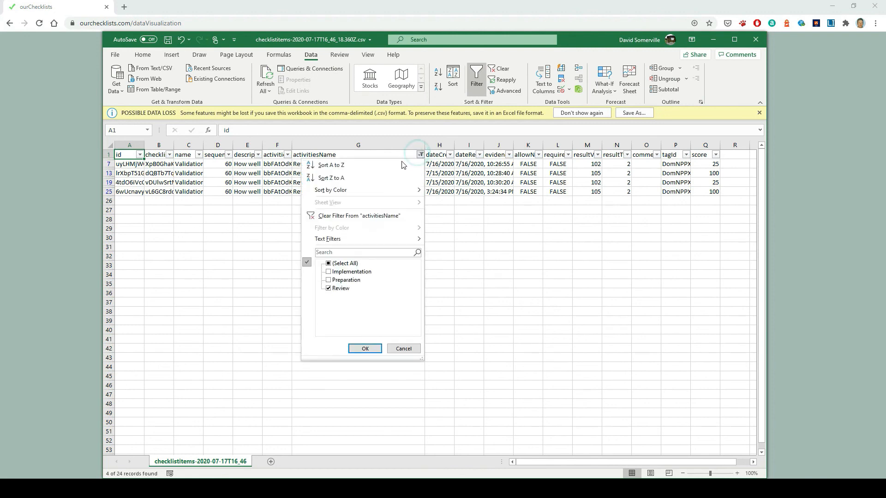
left_click(328, 289)
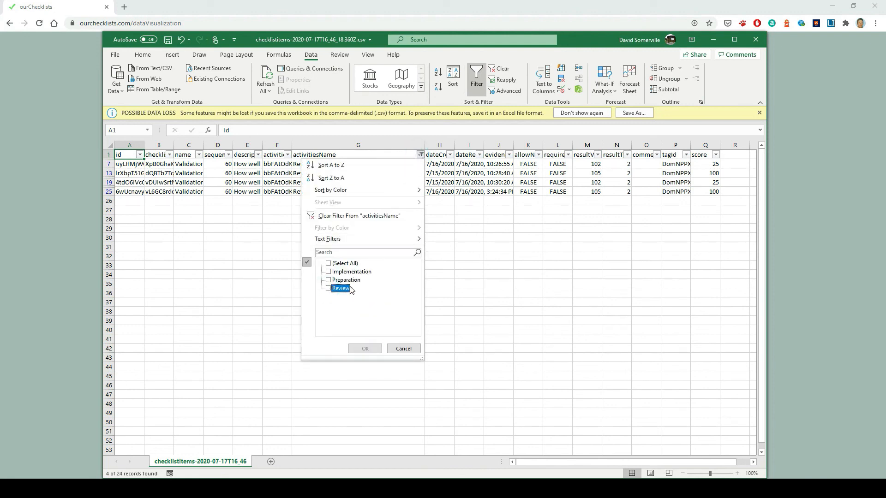
left_click(328, 272)
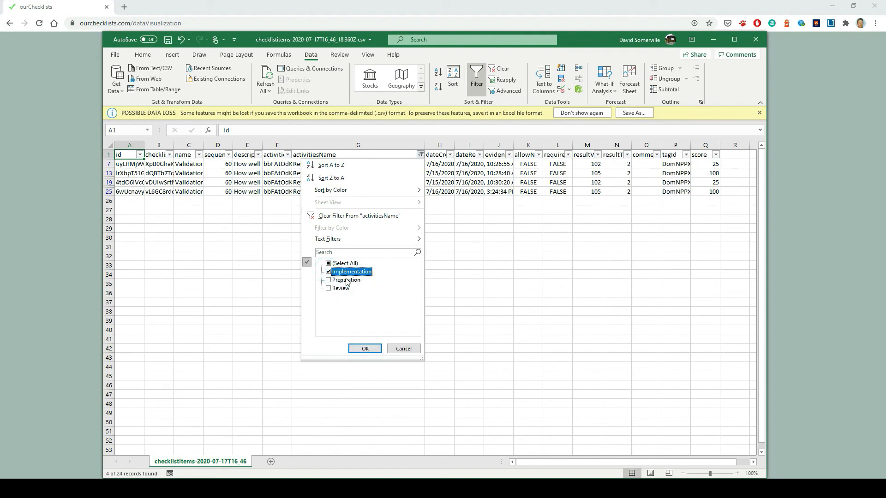
left_click(365, 349)
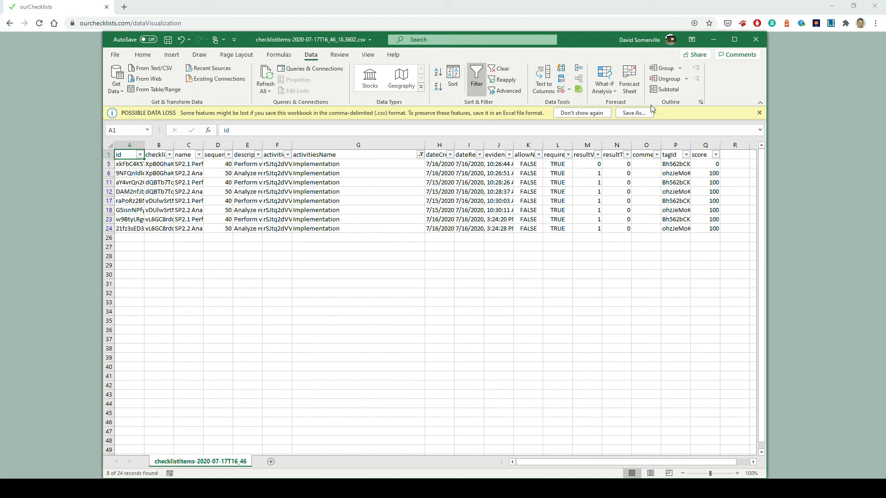
left_click(755, 39)
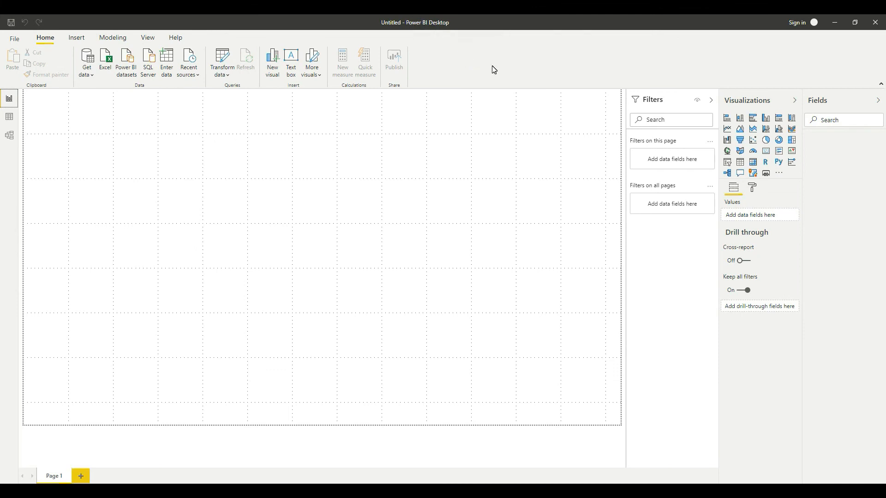
Step: Switch to Power BI Desktop and load checklists-extract-2020-07-17T16_46_18.358Z.json from Downloads as a JSON data source
left_click(87, 71)
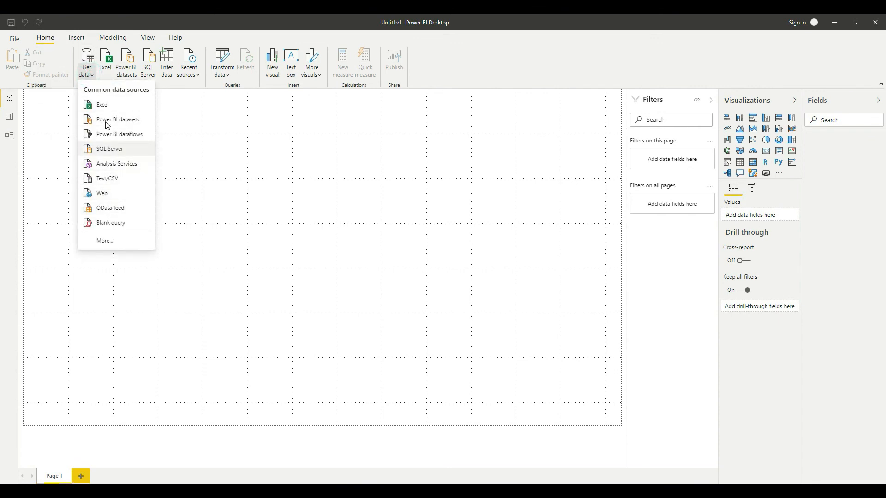
left_click(254, 194)
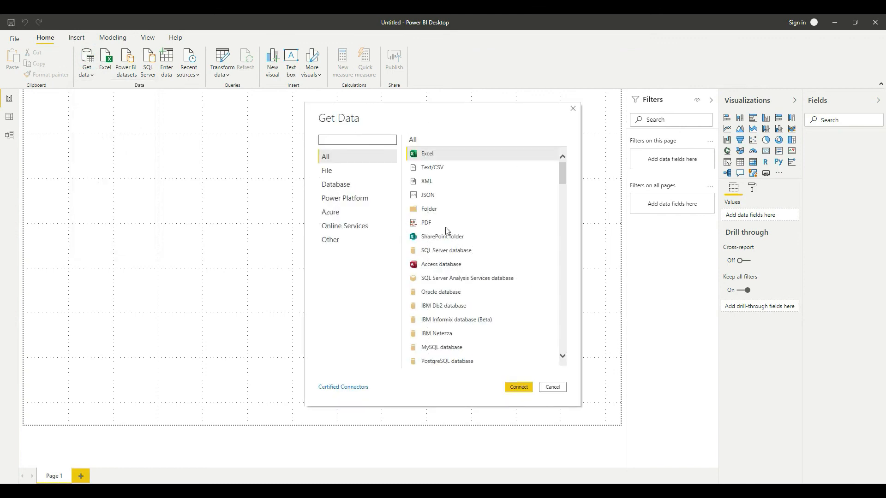
left_click(435, 195)
left_click(523, 391)
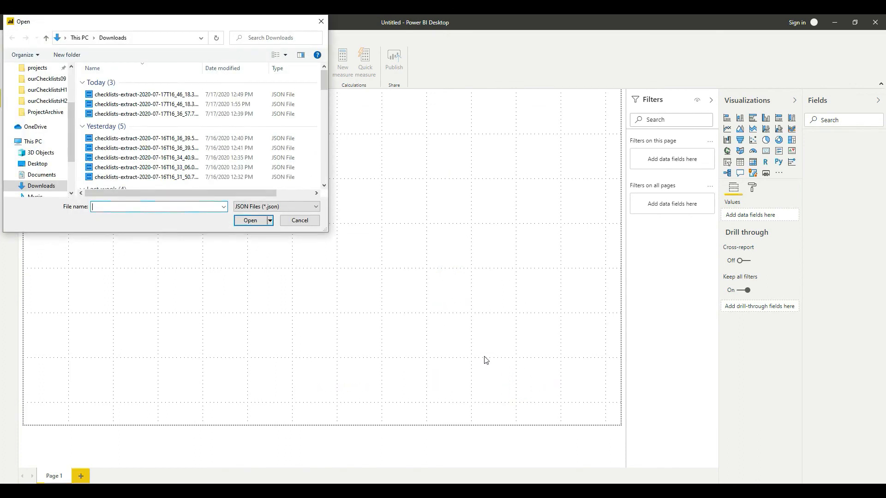
left_click(149, 94)
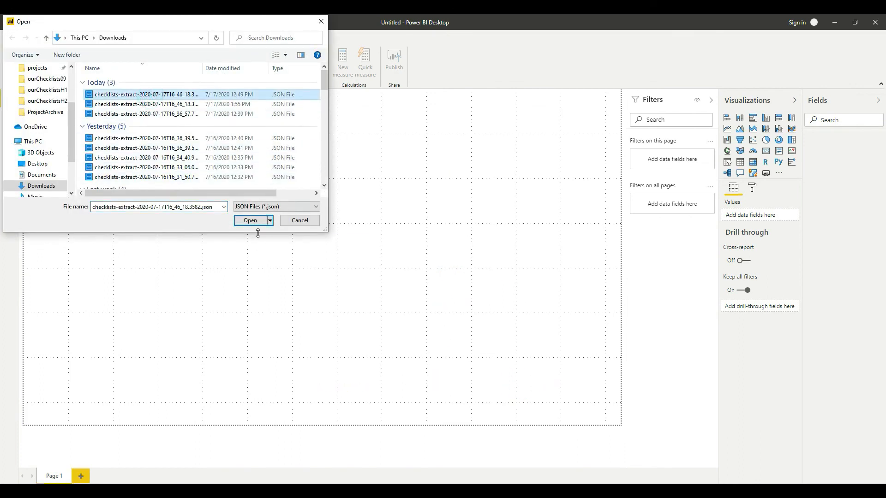
left_click(251, 220)
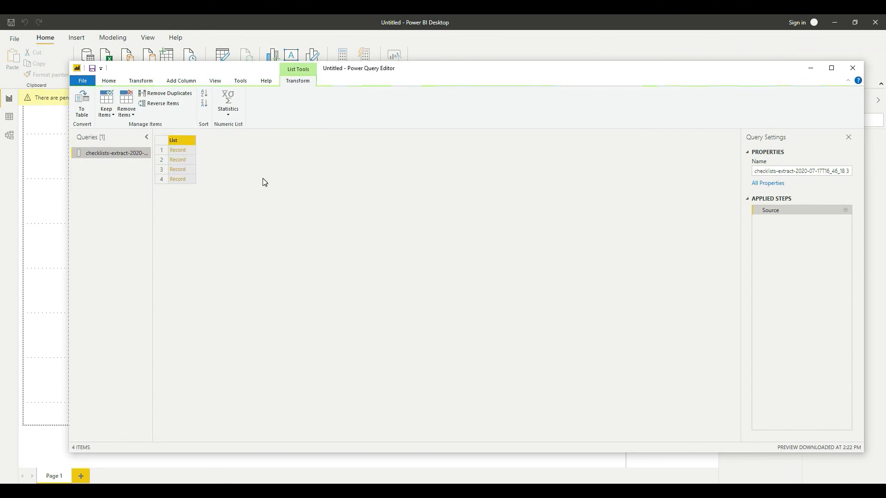
Step: Convert the record list to a table with the default options and expand Column1 to only name, team and checklistItems
left_click(86, 109)
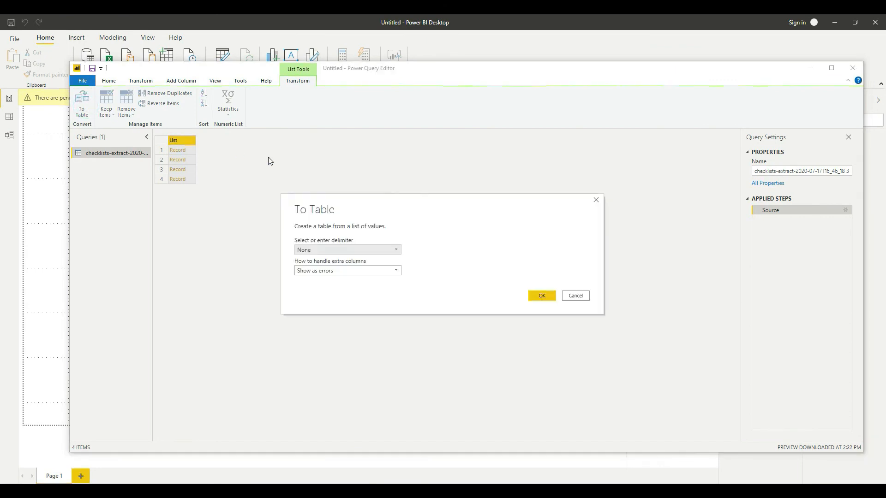
left_click(542, 295)
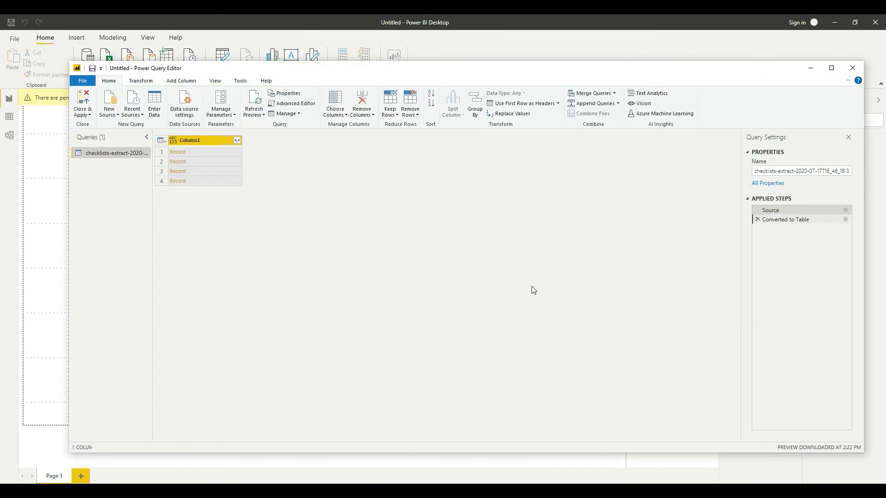
left_click(237, 140)
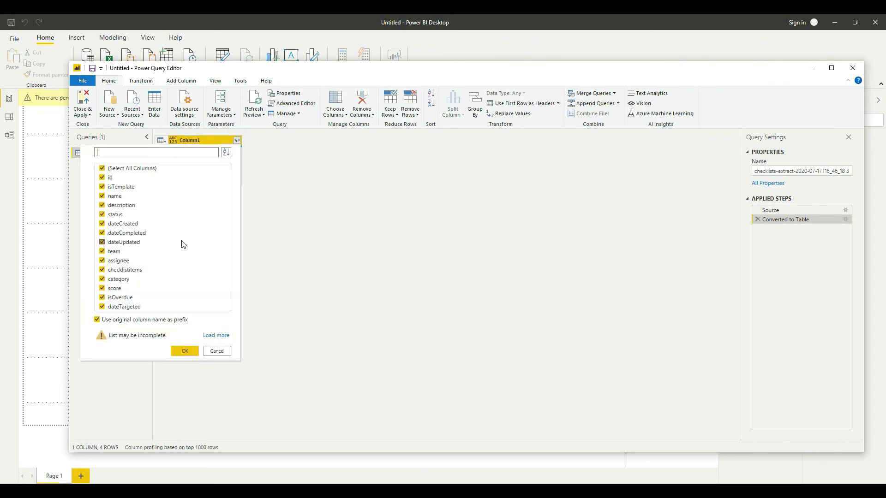
left_click(102, 168)
left_click(102, 196)
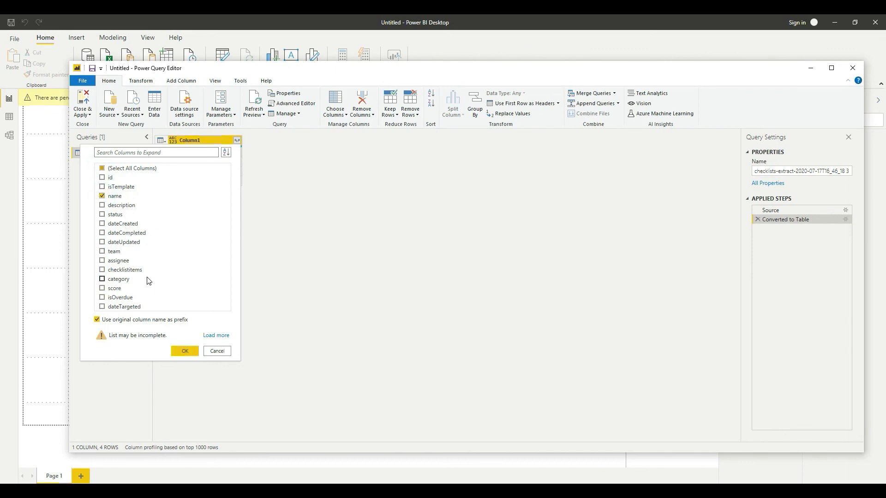
left_click(103, 271)
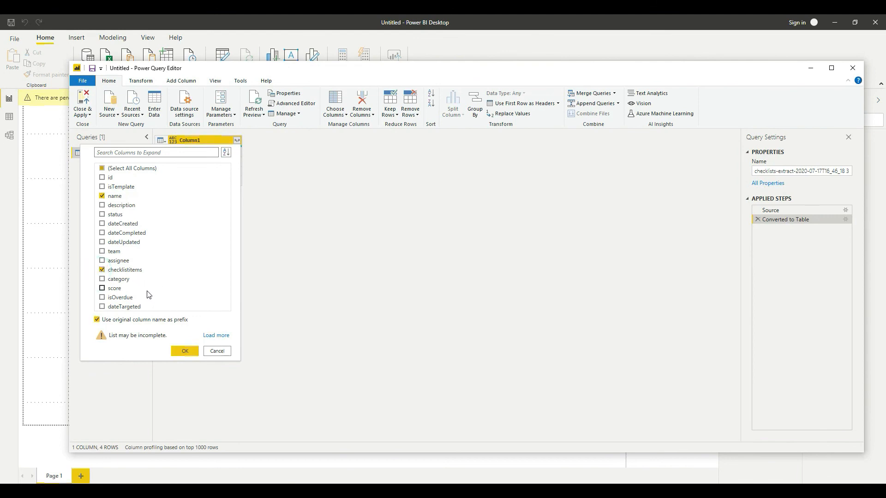
left_click(102, 251)
left_click(185, 351)
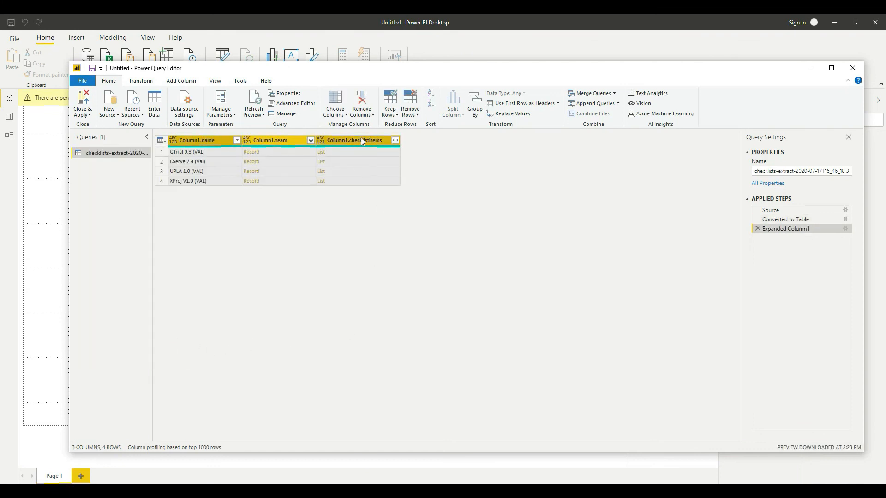
Step: Expand Column1.checklistItems to new rows, and expand its records to only the name, activities and score fields
left_click(396, 140)
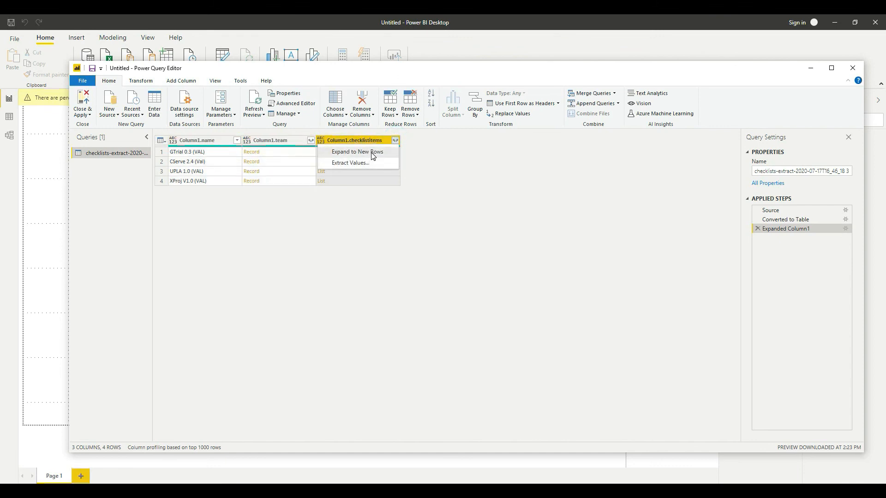
left_click(371, 151)
left_click(395, 141)
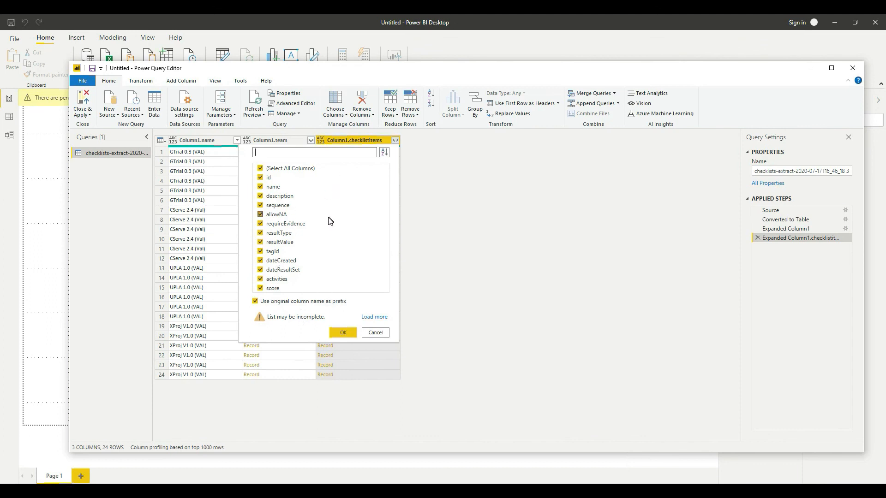
left_click(261, 170)
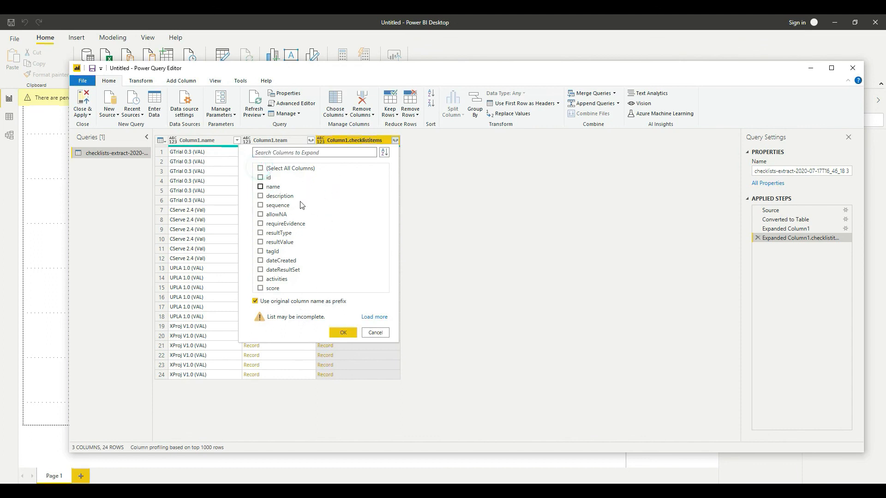
left_click(260, 187)
left_click(260, 290)
left_click(262, 279)
left_click(344, 333)
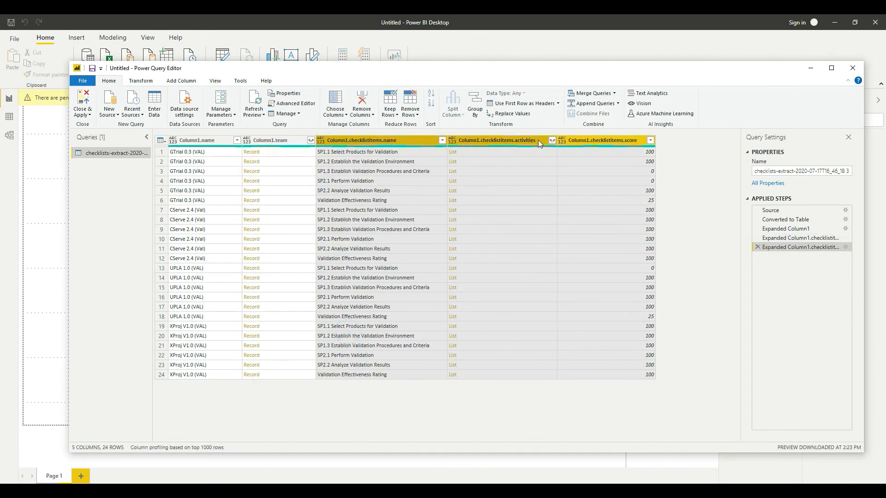
Step: Expand the Column1.checklistItems.activities column to new rows, and expand its records to only the name field
left_click(552, 141)
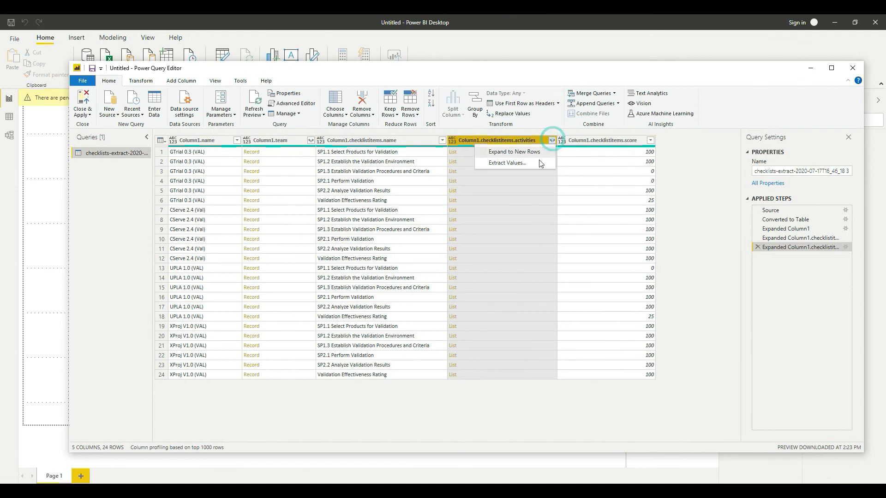
left_click(515, 152)
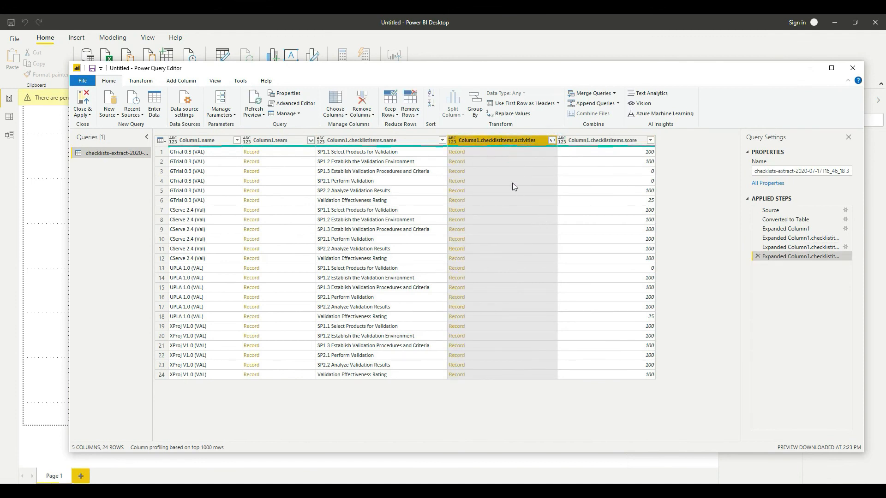
left_click(551, 141)
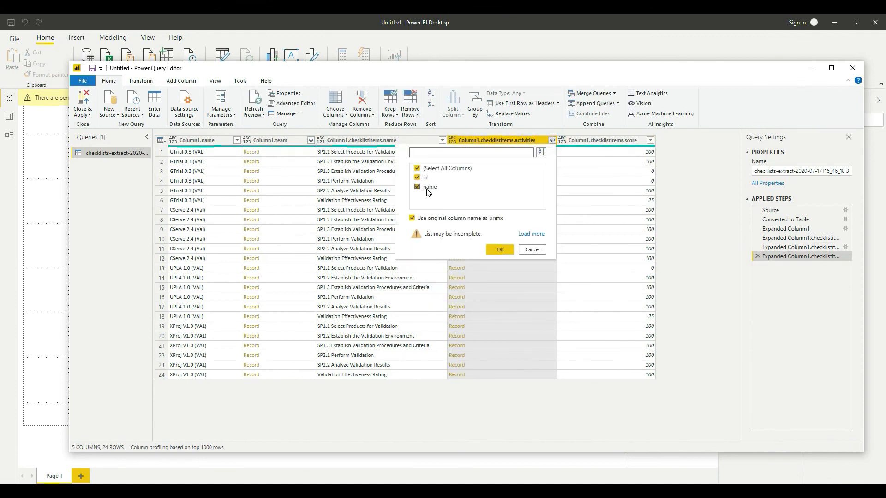
left_click(417, 178)
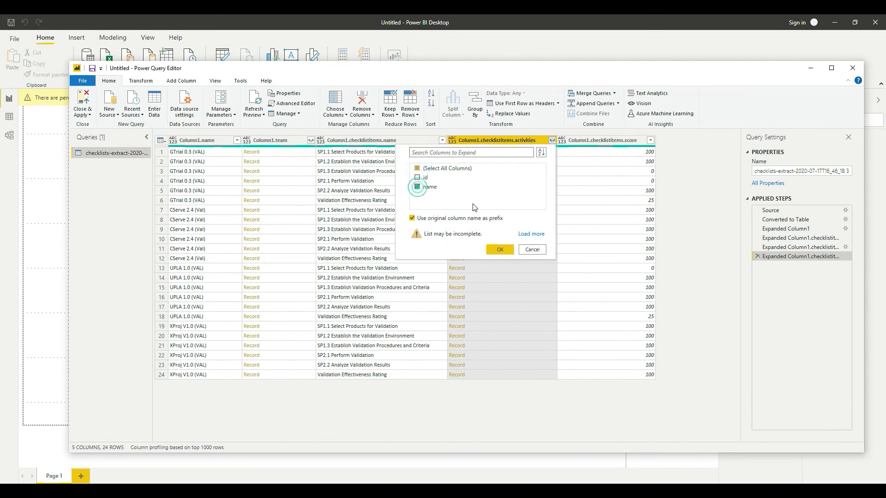
left_click(500, 249)
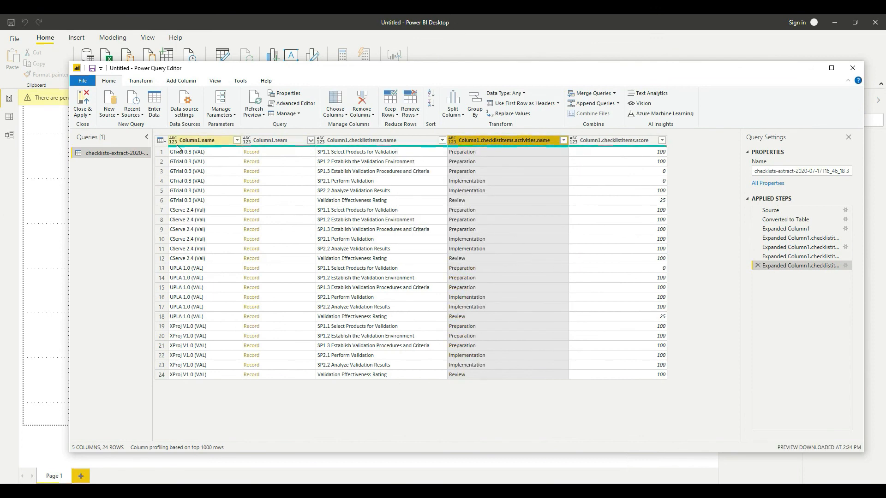
Step: Rename the Column1.name column as ChecklistName
right_click(199, 144)
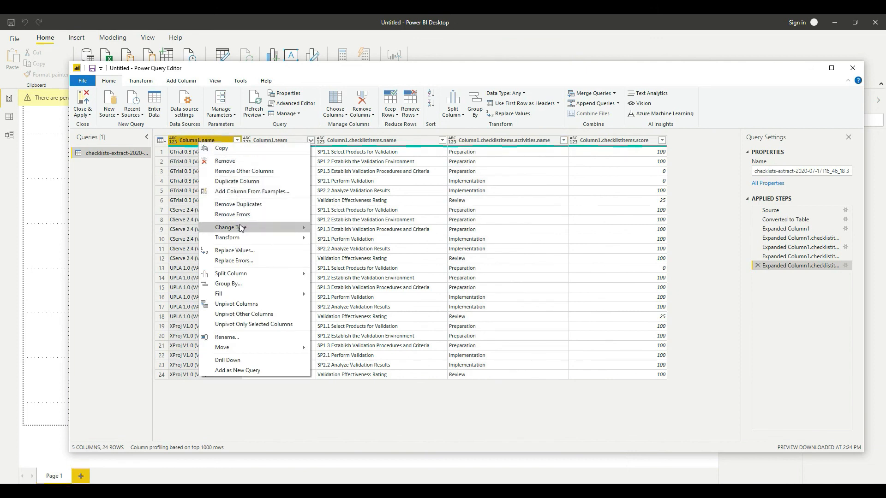
mouse_move(245, 228)
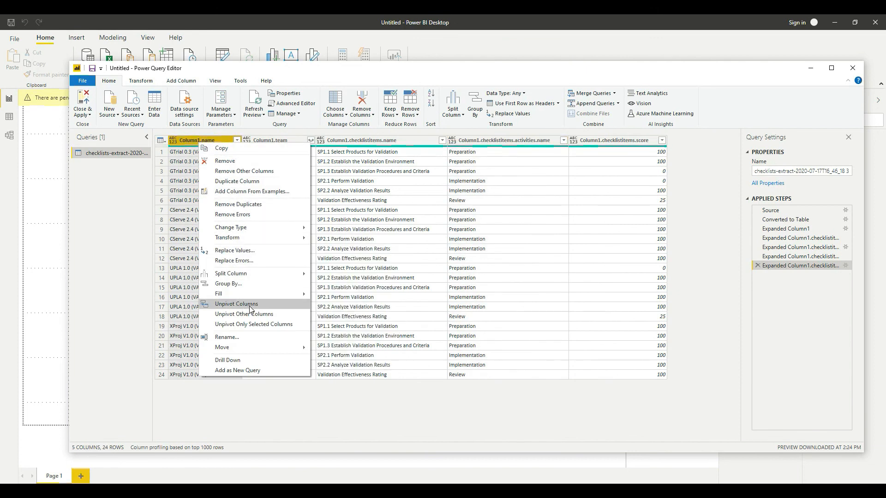
left_click(233, 337)
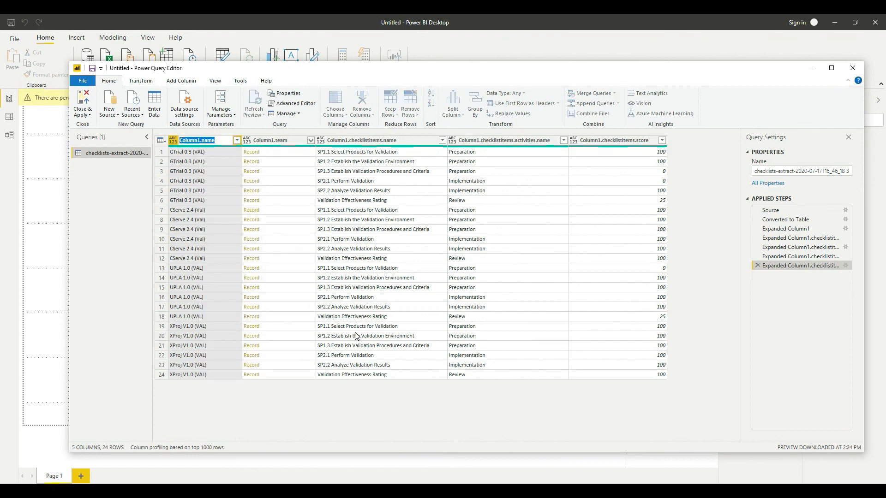
type("C")
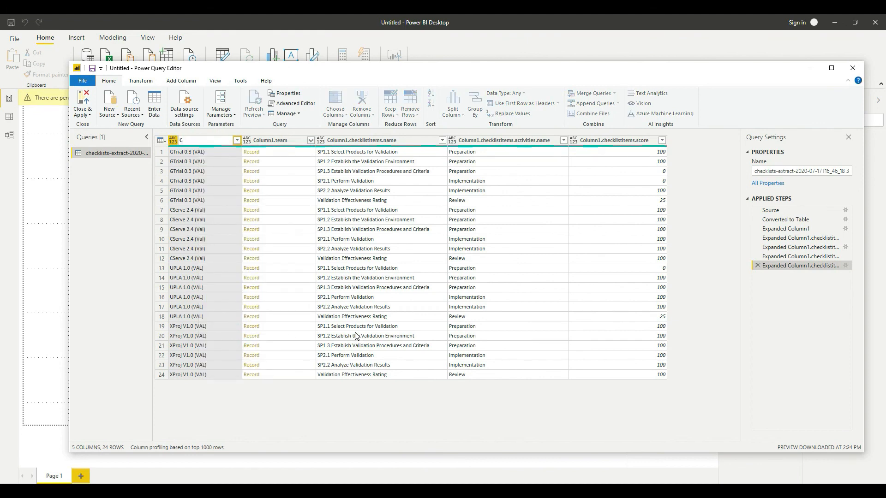
type("hecklistName")
left_click(282, 140)
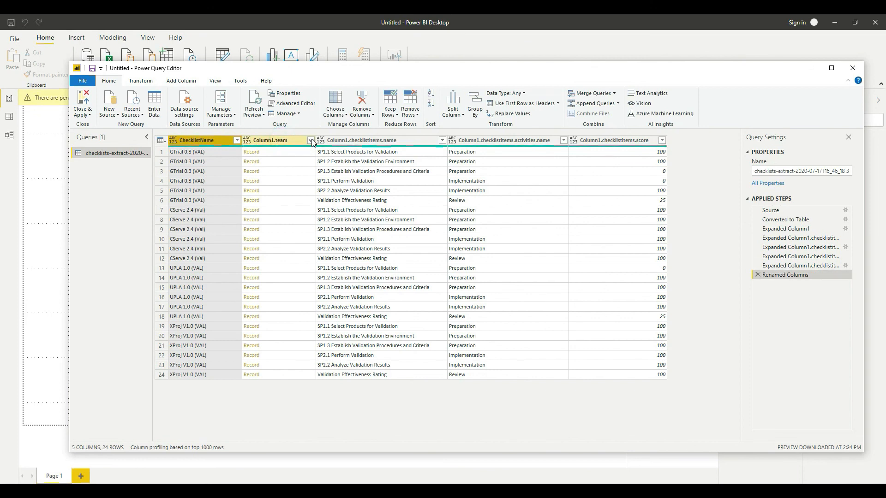
Step: Expand the Column1.team records to only the name field and rename the resulting column as team
left_click(310, 139)
left_click(176, 168)
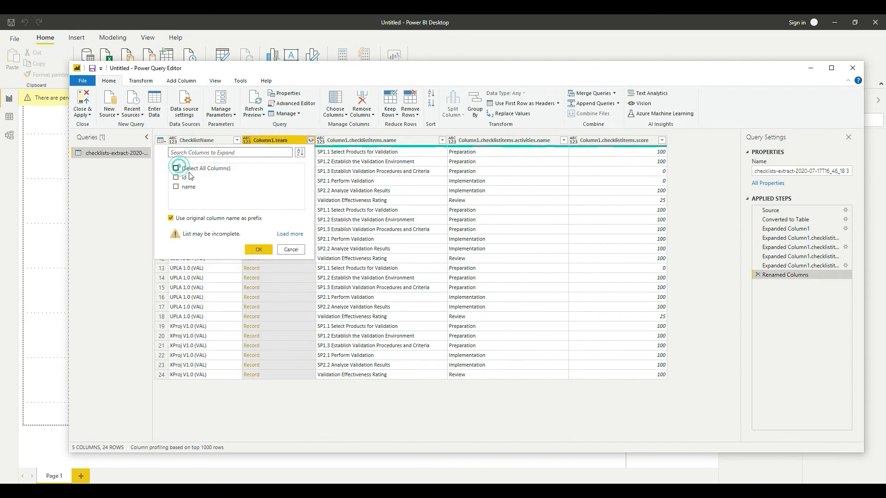
left_click(175, 186)
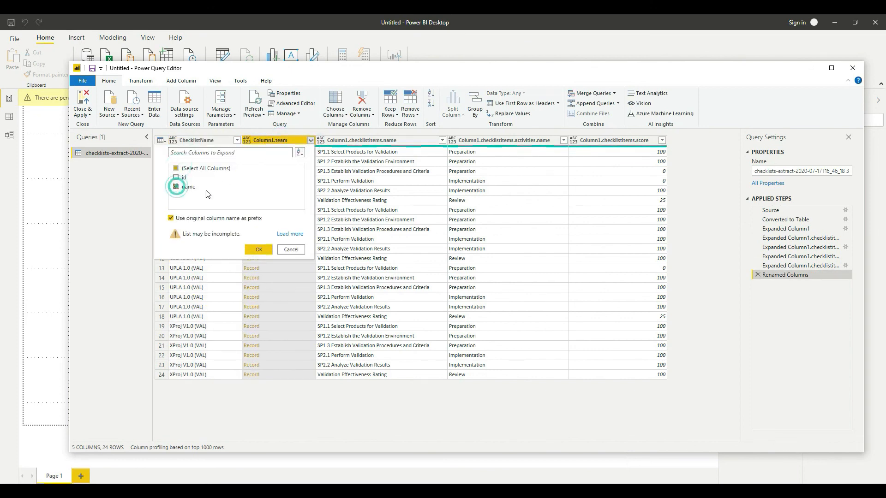
left_click(258, 250)
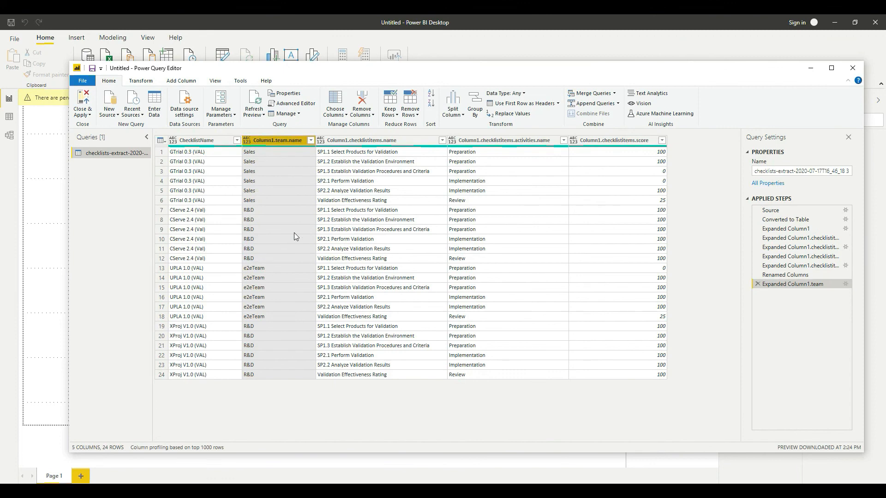
right_click(294, 139)
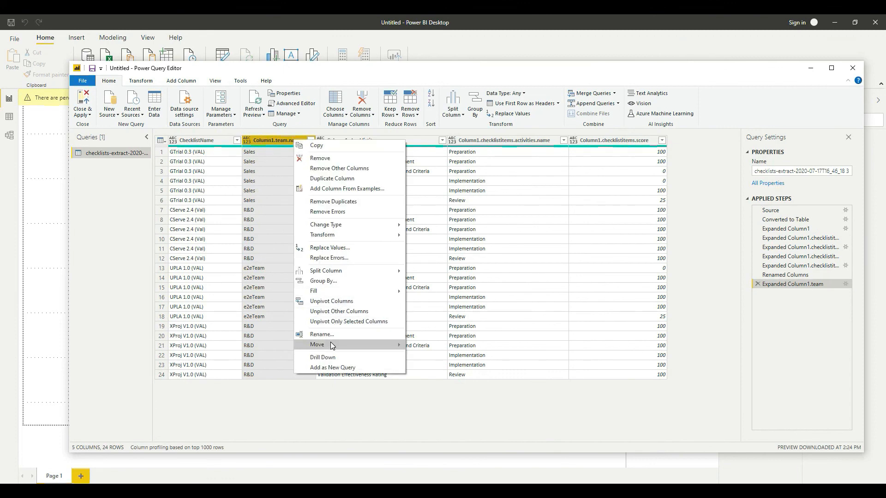
left_click(348, 335)
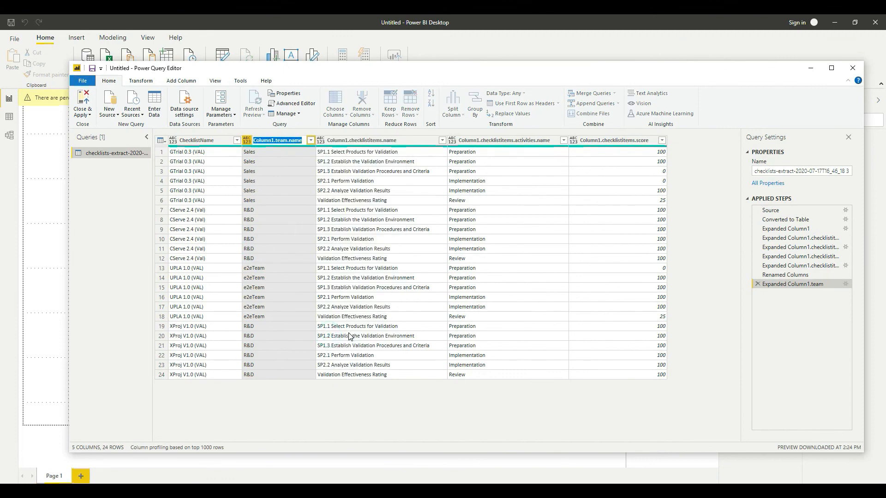
type("team")
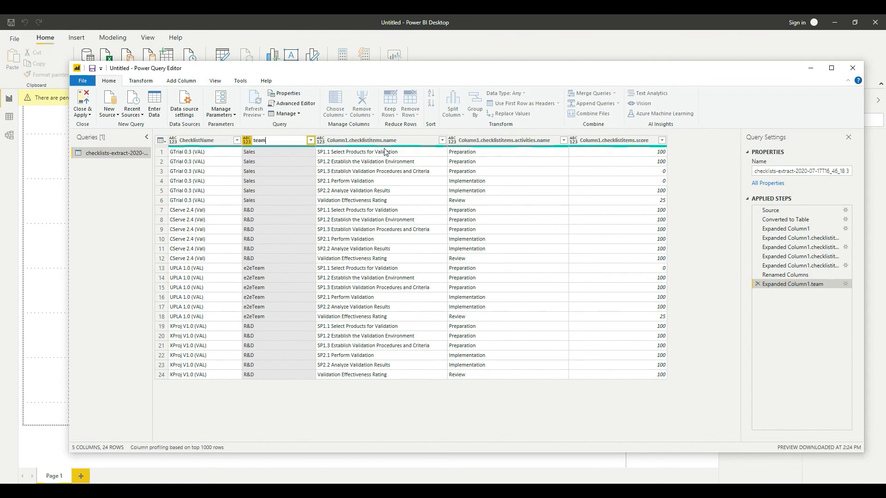
left_click(382, 142)
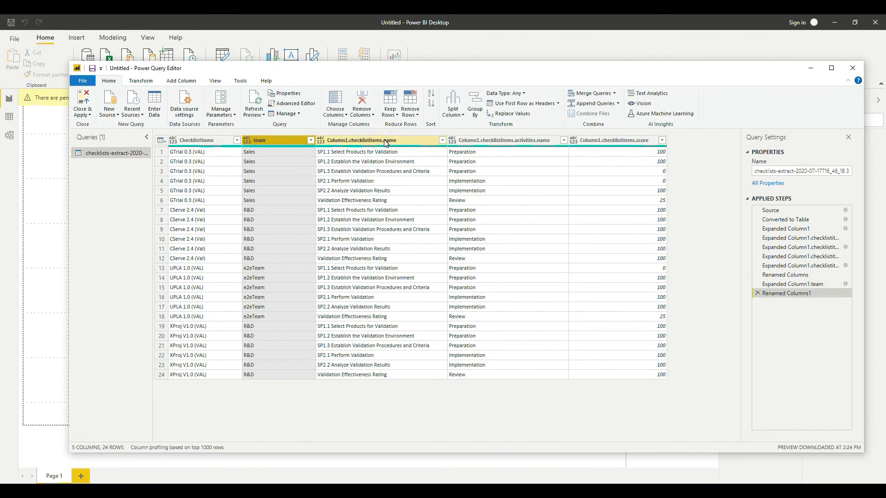
Step: Rename the Column1.checklistItems.name column as checklistitemName
right_click(384, 141)
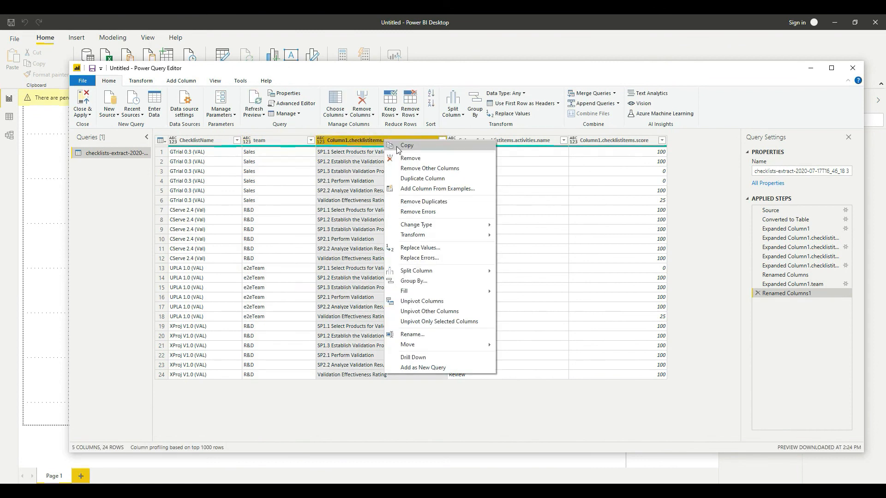
left_click(420, 338)
type("chec")
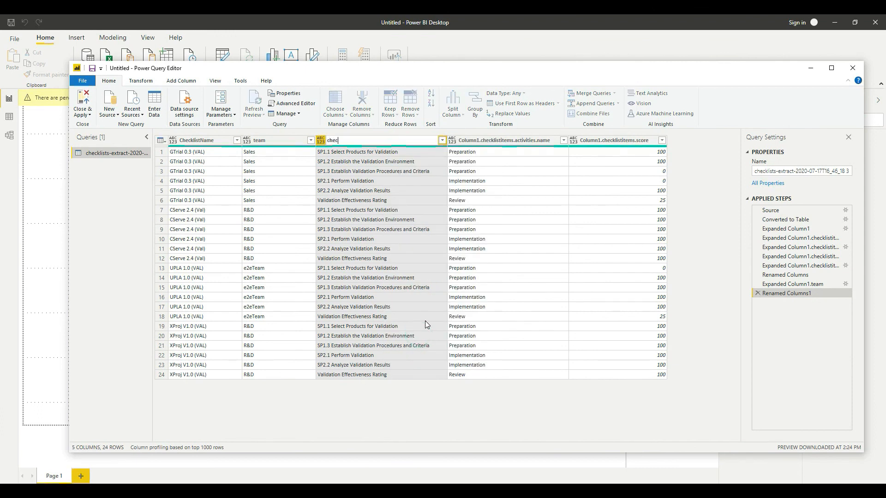
type("klistitemName")
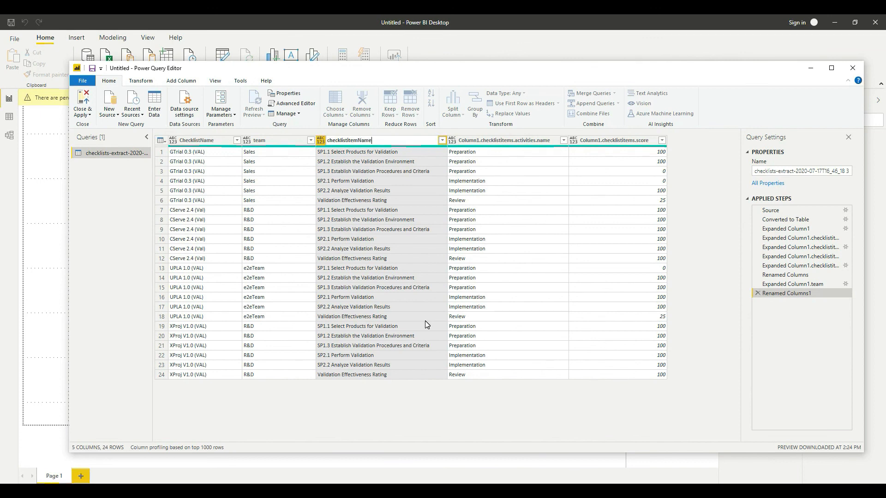
Step: Rename the Column1.checklistItems.activities.name column as checklistitemActivity
right_click(520, 140)
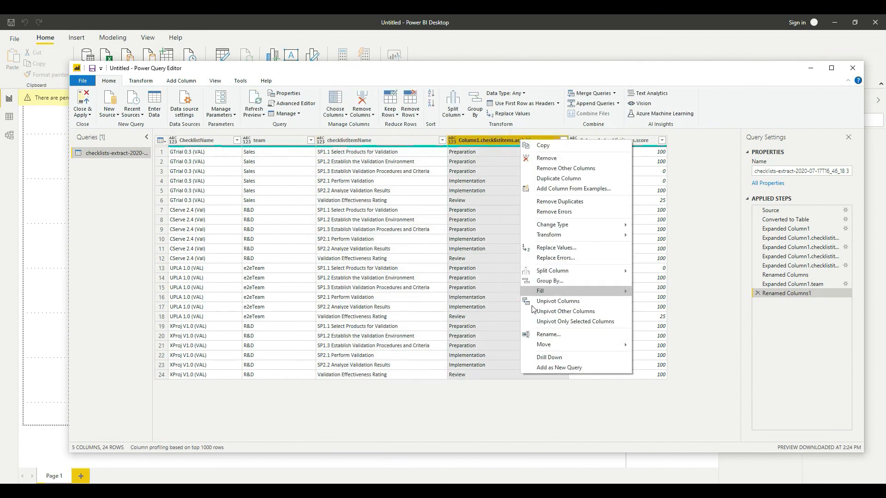
left_click(564, 334)
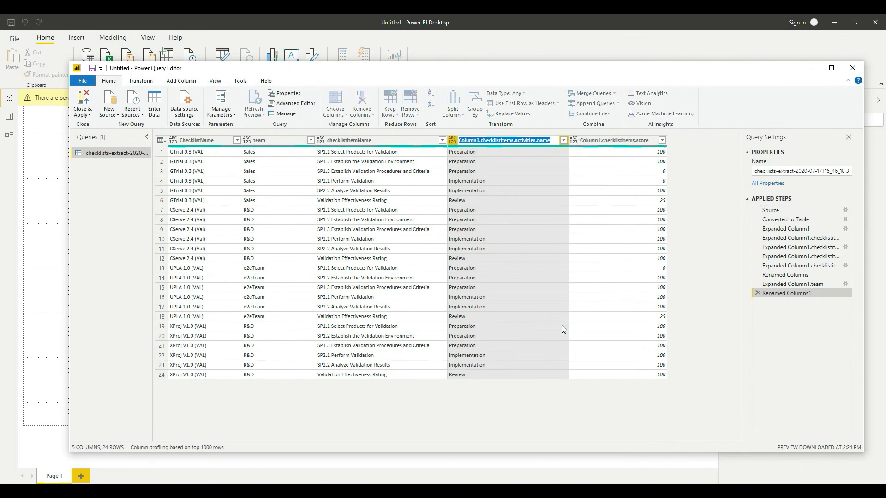
type("checklistite")
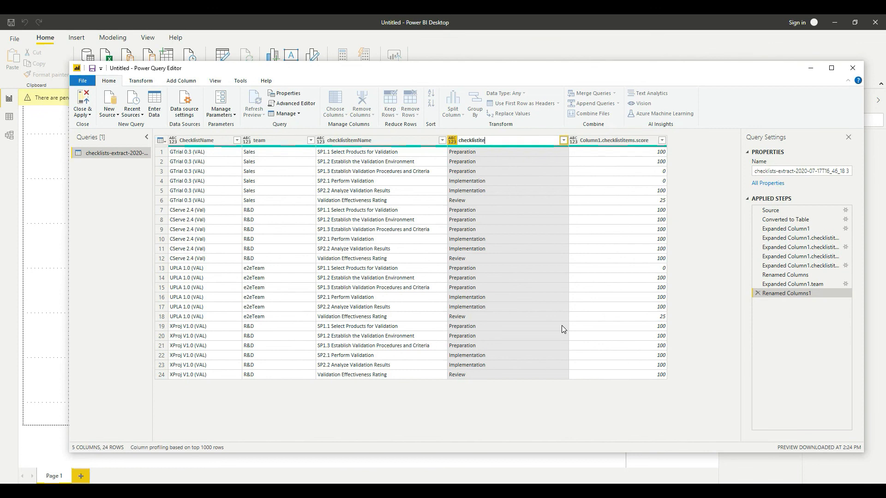
type("mActivity")
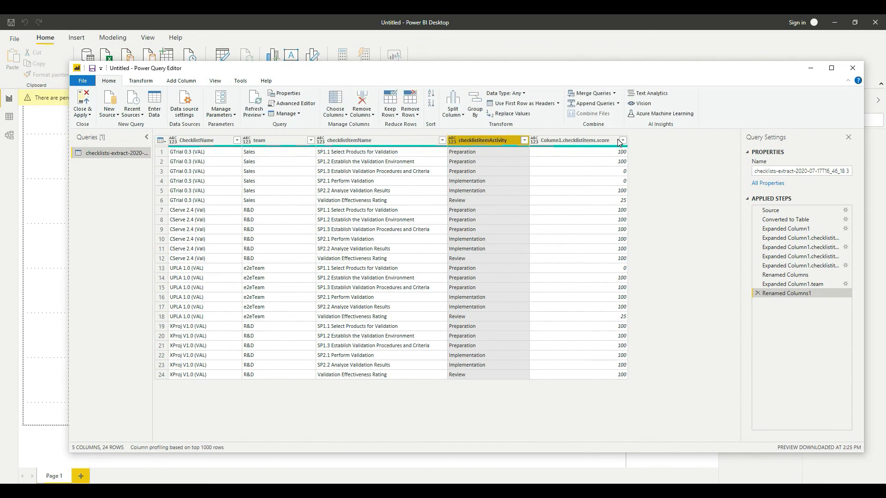
Step: Rename the Column1.checklistItems.score column as checklistitemscore and apply the query changes to the report
right_click(595, 145)
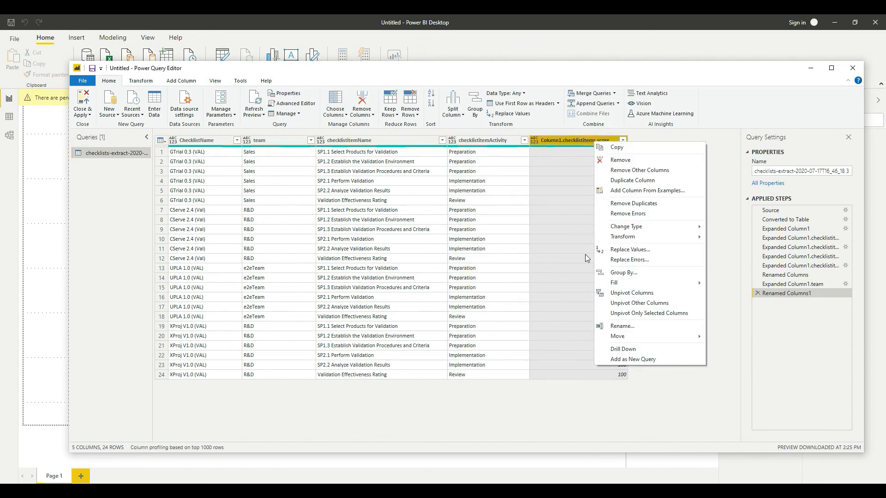
left_click(621, 326)
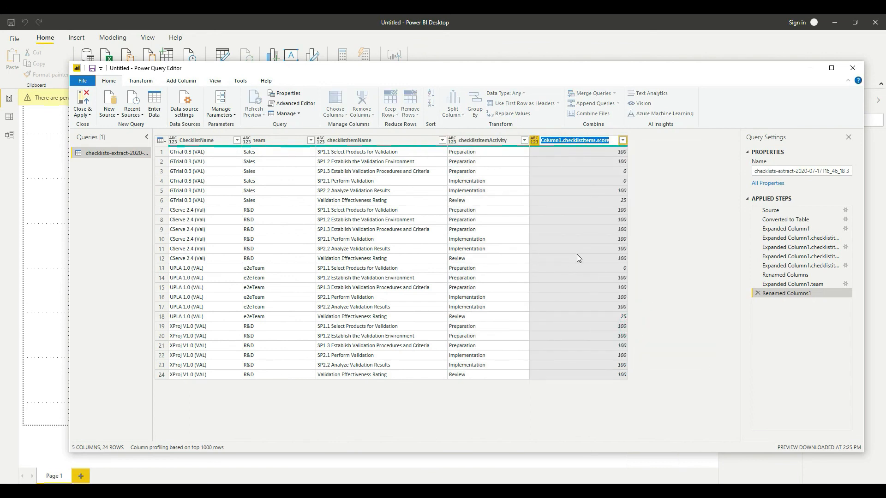
type("checklist")
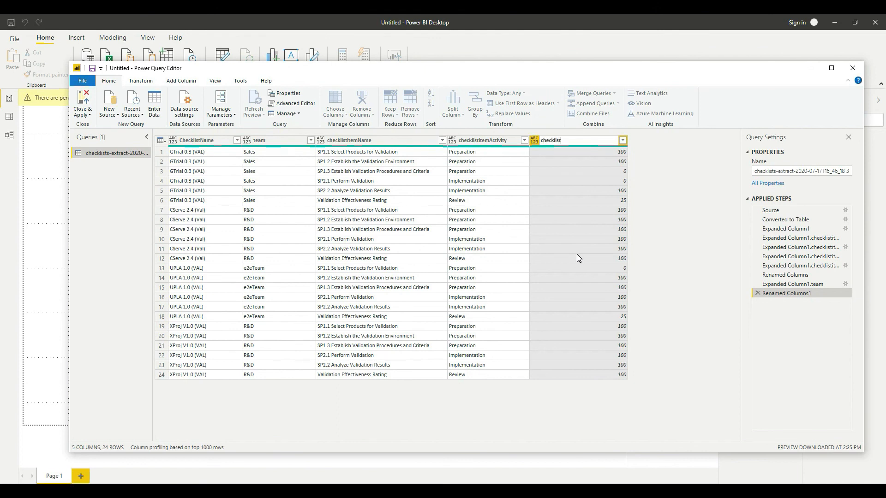
type("itemscore")
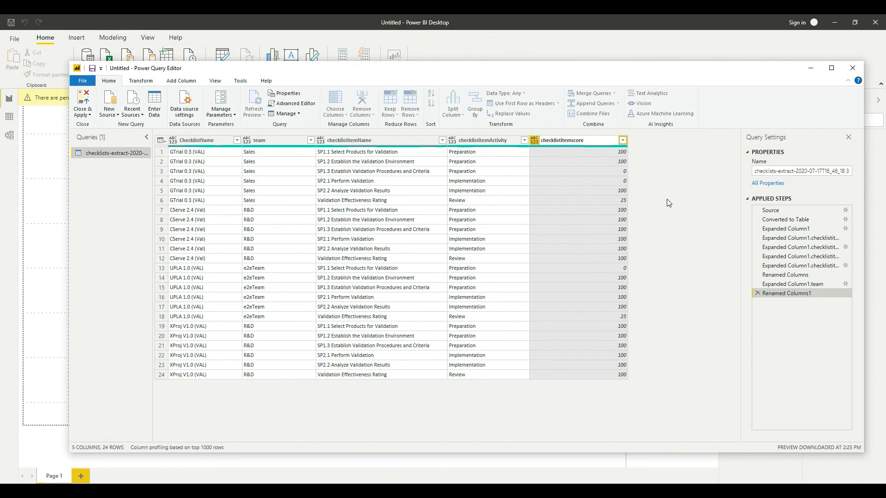
left_click(654, 192)
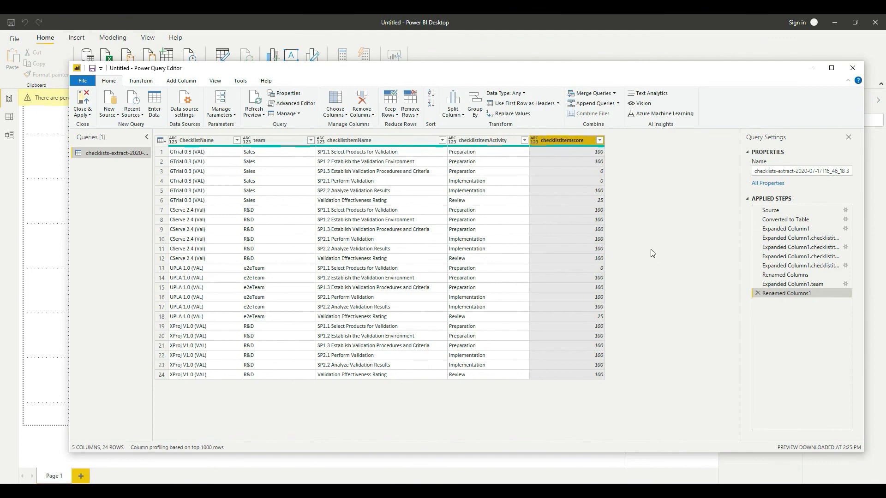
left_click(83, 103)
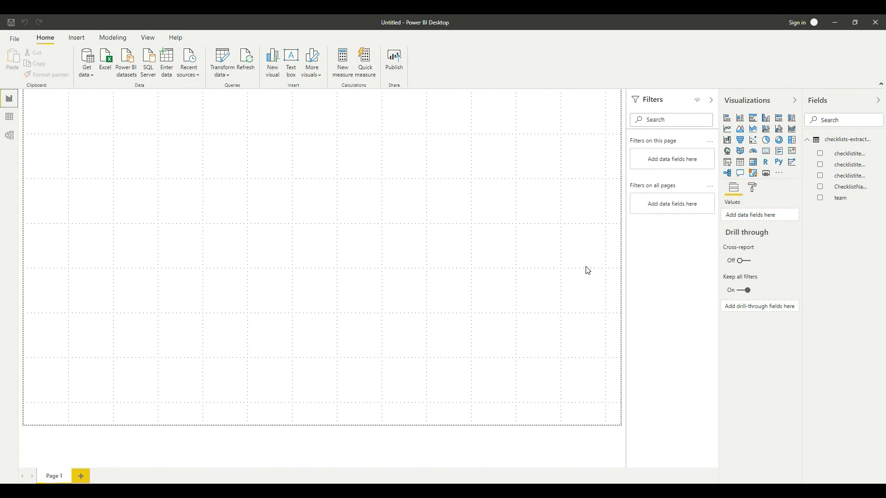
Step: Change the data type of the checklistitemscore column in the loaded table to Whole number, accepting the data type change
left_click(9, 116)
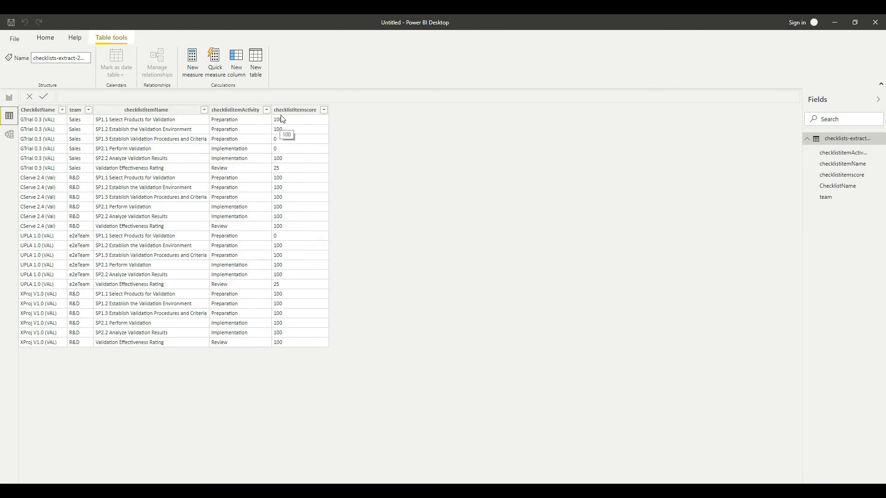
left_click(302, 111)
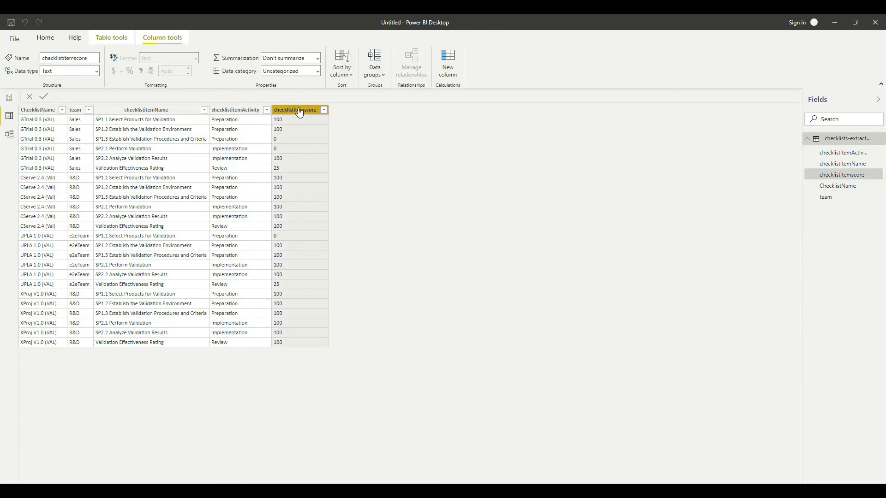
left_click(95, 70)
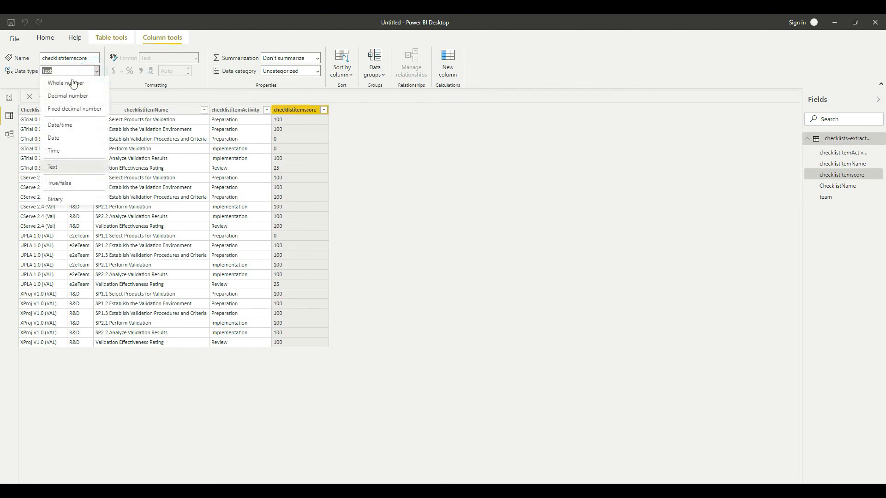
left_click(70, 82)
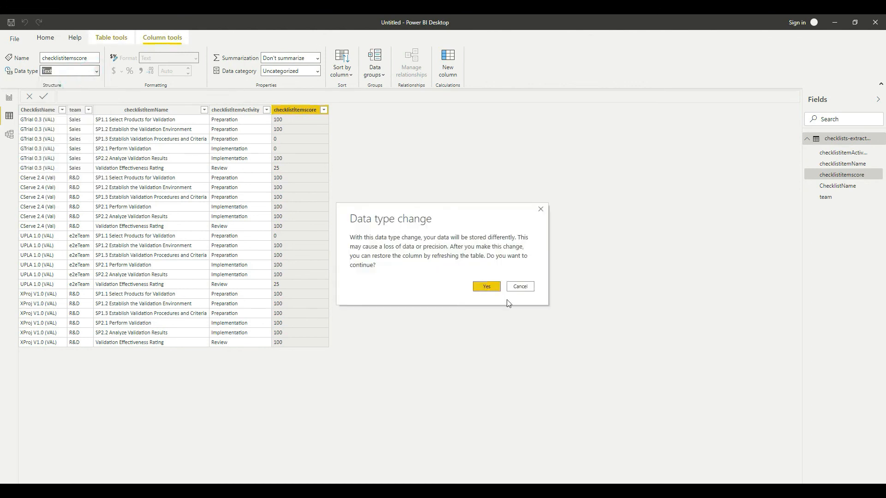
left_click(492, 287)
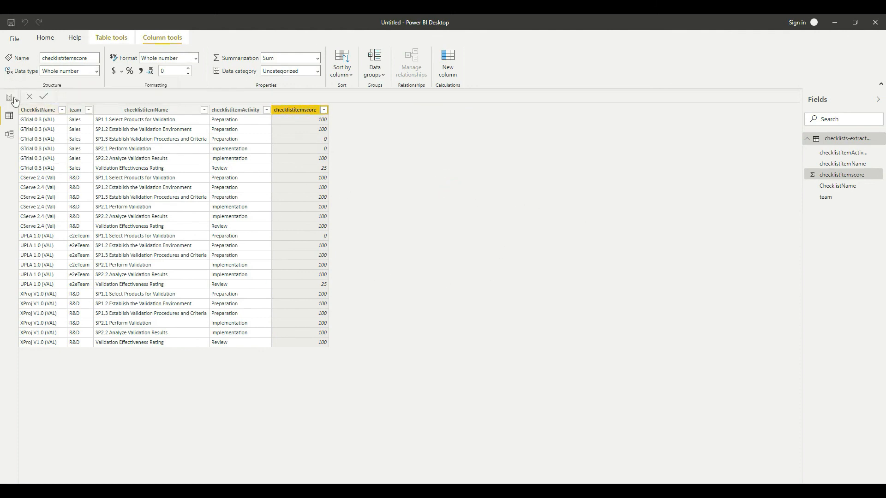
Step: Add a clustered column chart to the report page with ChecklistName on the axis and checklistitemscore as the values
left_click(10, 99)
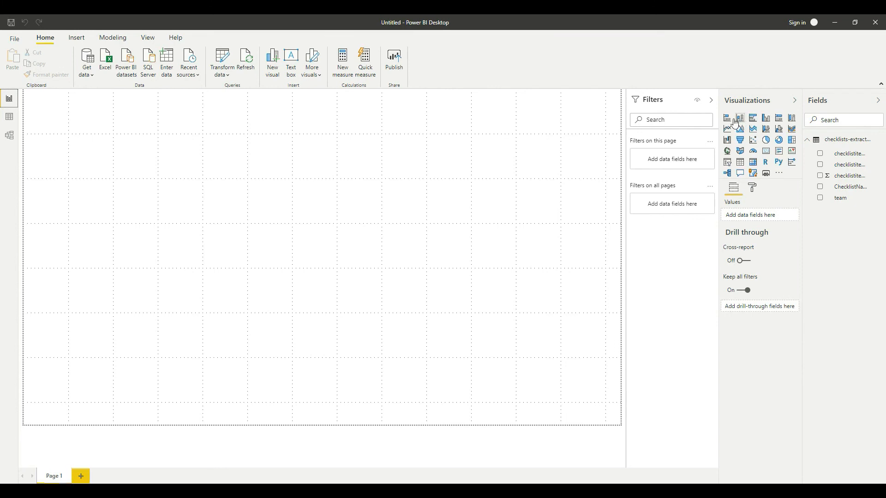
left_click(765, 118)
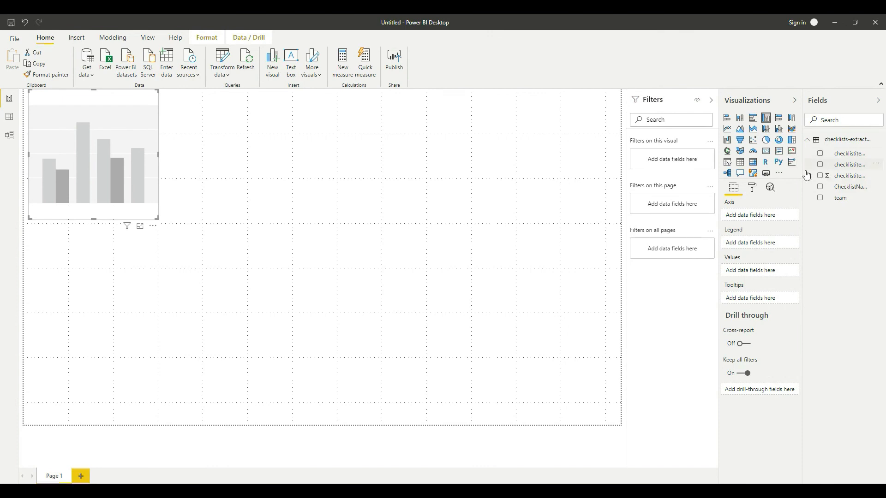
left_click_drag(720, 198, 620, 207)
left_click_drag(803, 199, 702, 208)
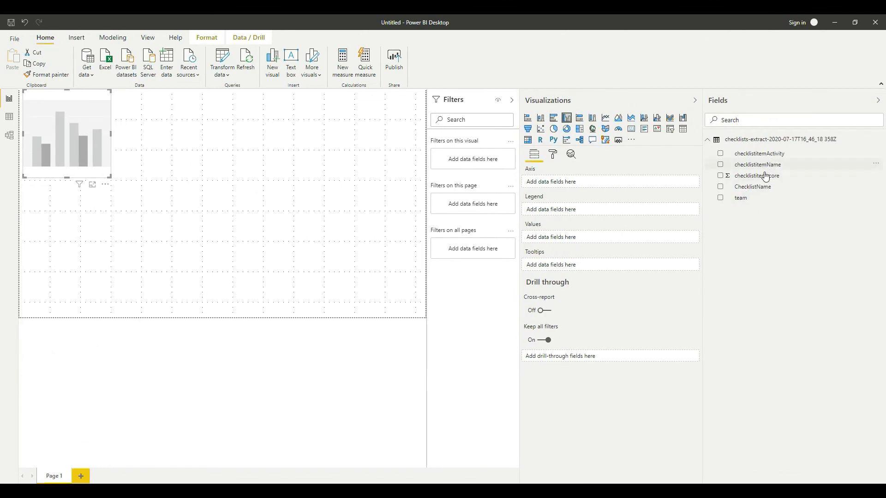
left_click_drag(743, 187, 560, 182)
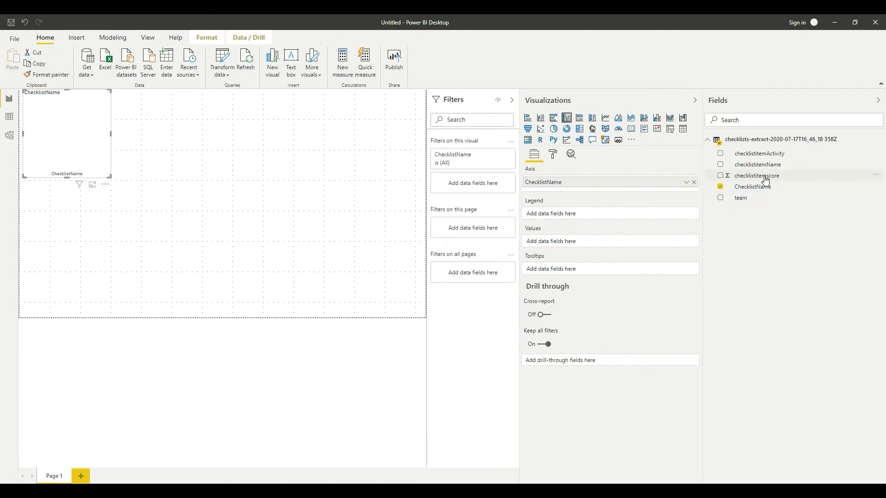
left_click_drag(765, 180, 607, 244)
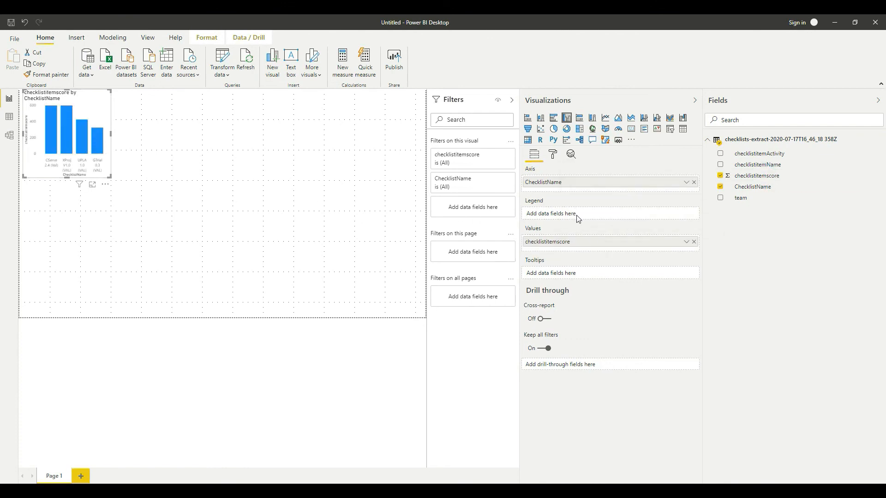
Step: Summarize the chart's checklistitemscore values by Average and enlarge the chart to fill most of the report page
left_click(686, 242)
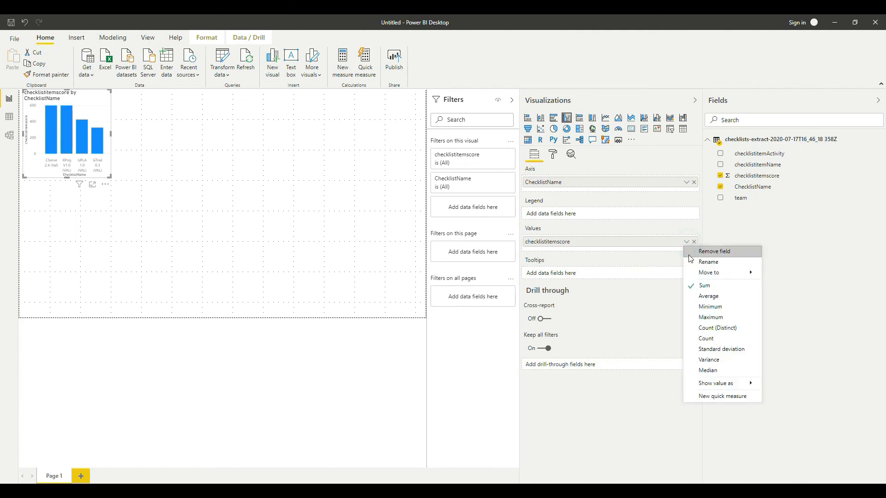
left_click(710, 300)
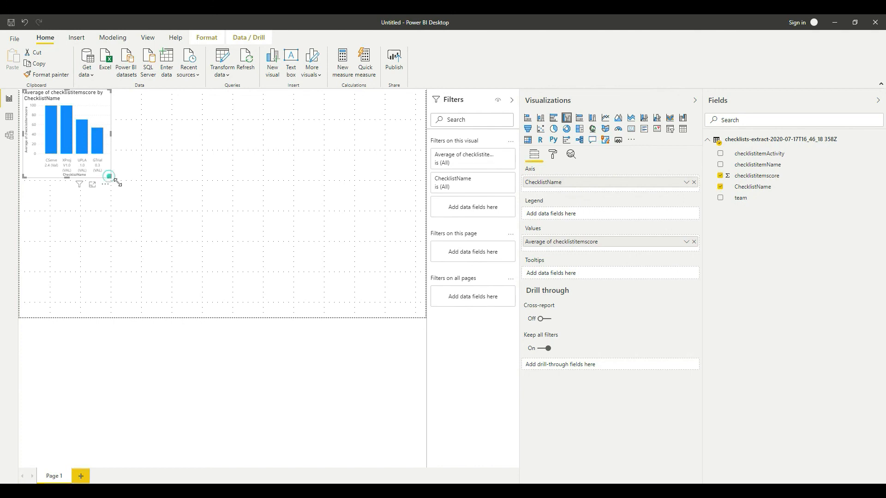
left_click_drag(109, 177, 354, 284)
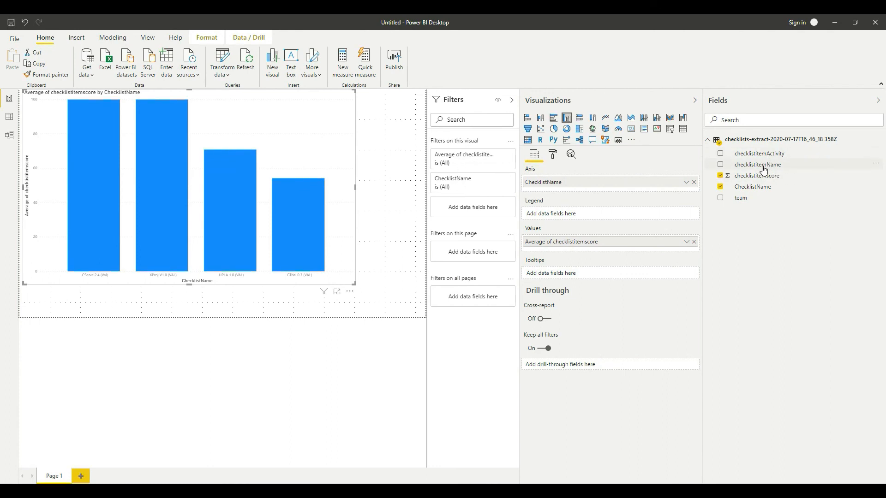
Step: Filter the chart by checklistitemName so that it includes only the Validation Effectiveness Rating item
left_click_drag(760, 167, 472, 213)
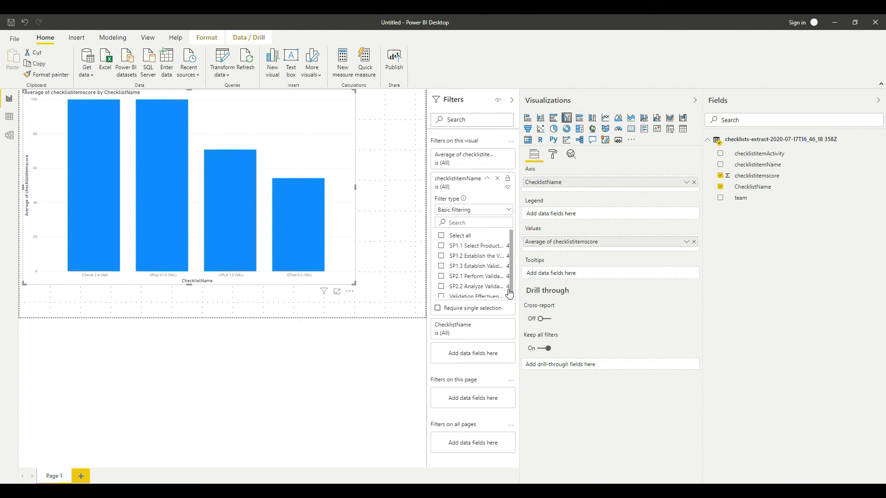
scroll(509, 300, "down", 1)
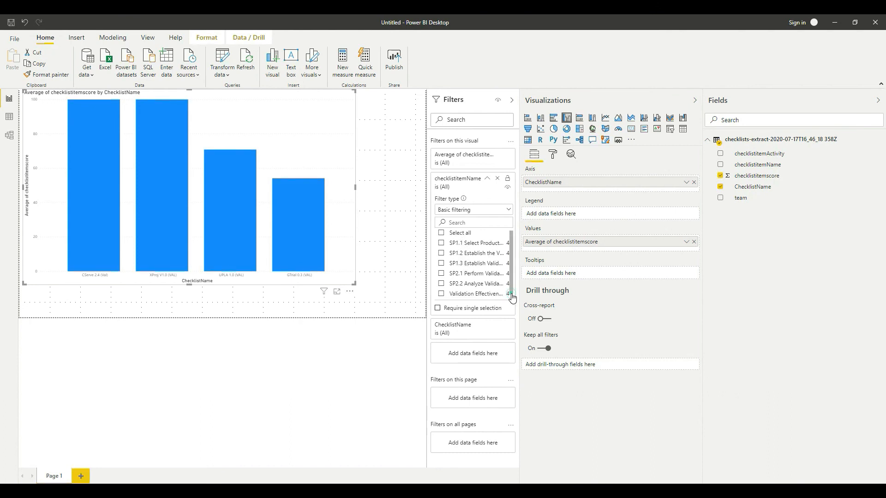
left_click(441, 293)
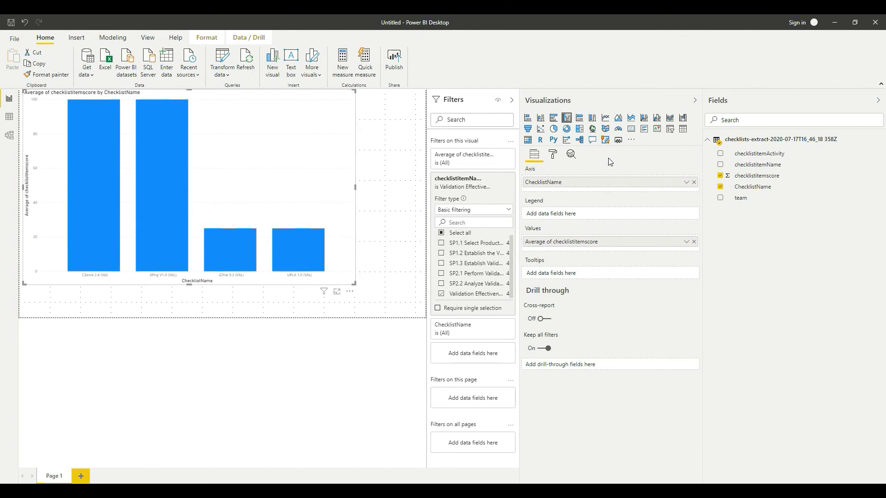
Step: Replace ChecklistName with the team field on the chart's axis
left_click(694, 182)
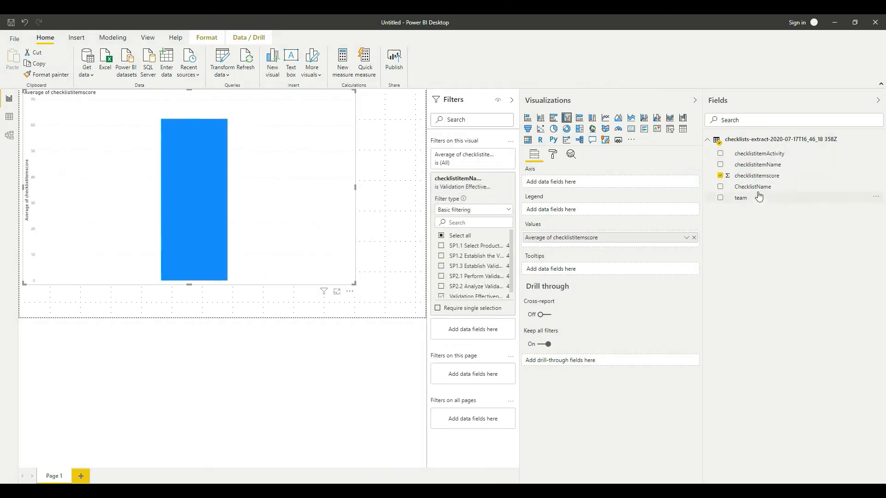
left_click_drag(738, 195, 577, 183)
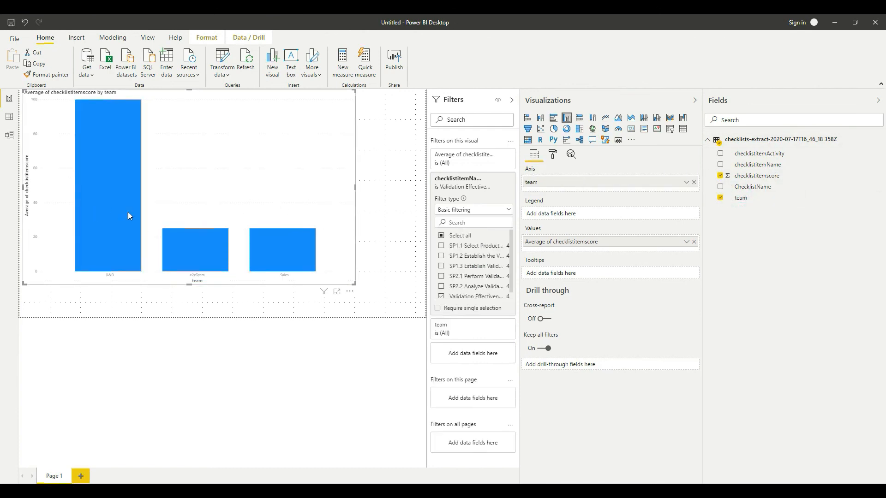